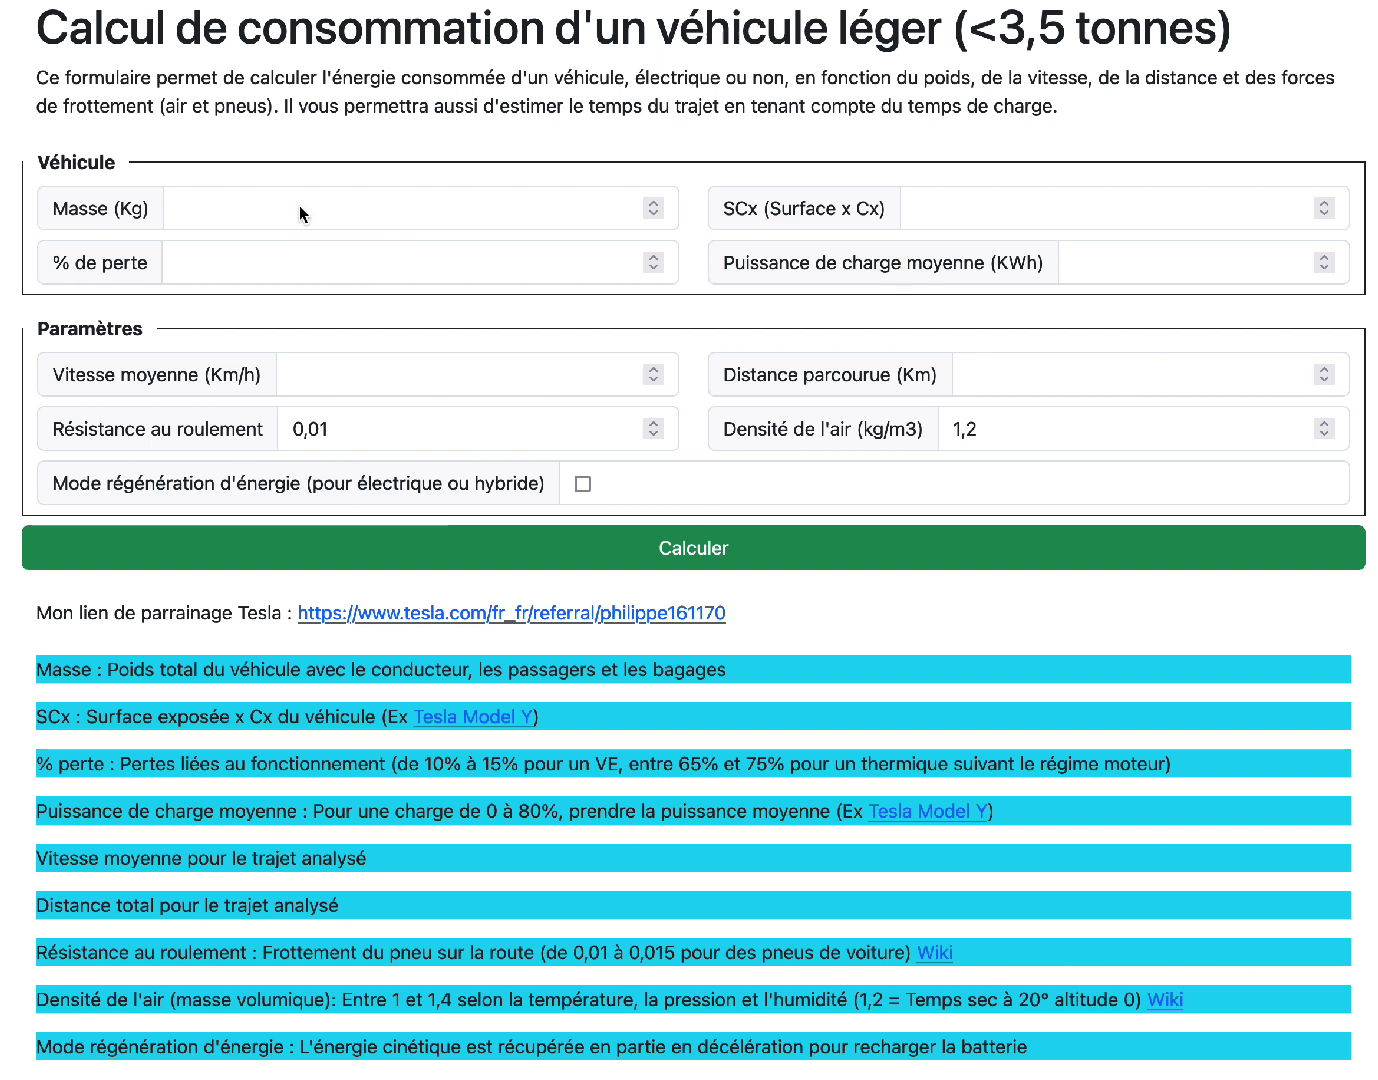
# Enter a vehicle mass of 2100 Kg and an SCx of 0,61
pyautogui.click(362, 210)
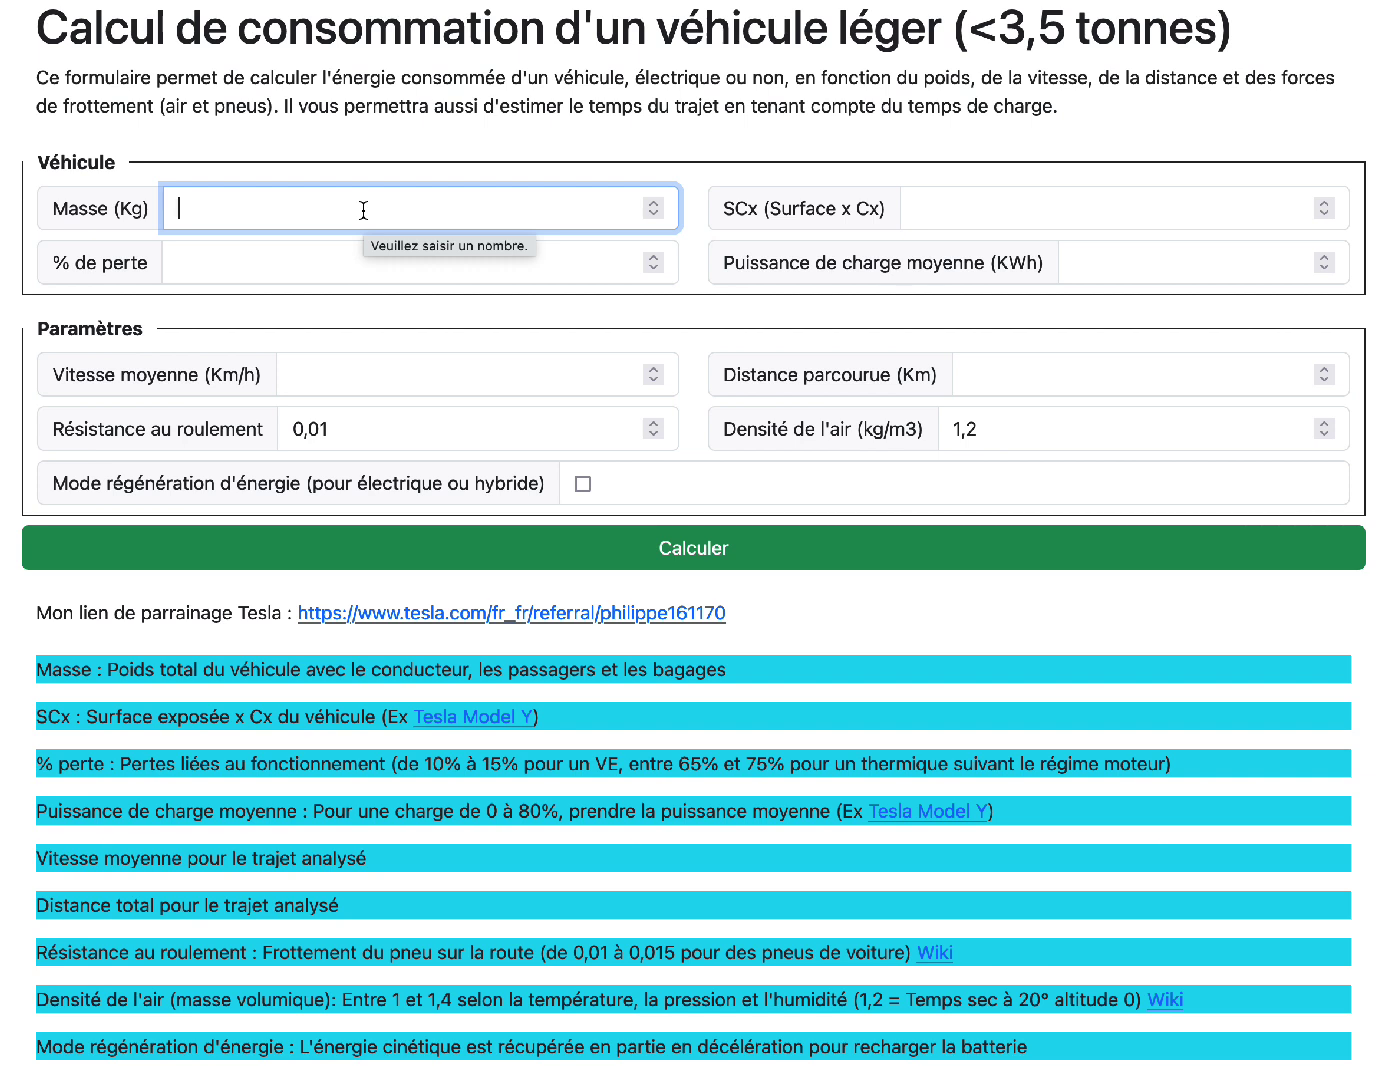
pyautogui.write('21')
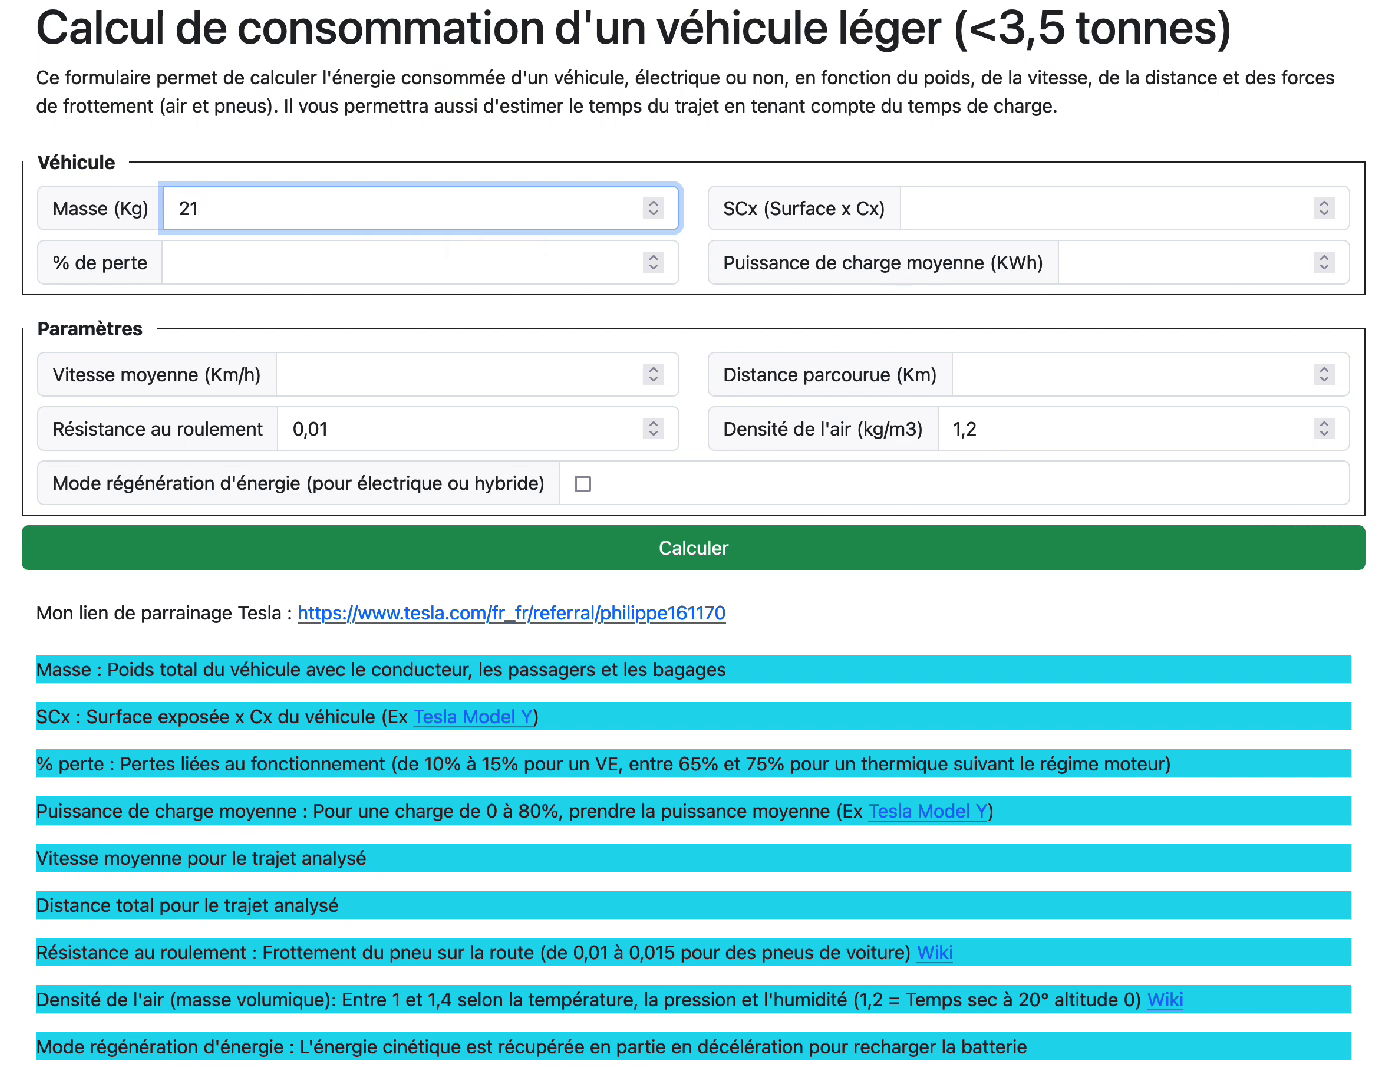
pyautogui.write('00')
pyautogui.press('Tab')
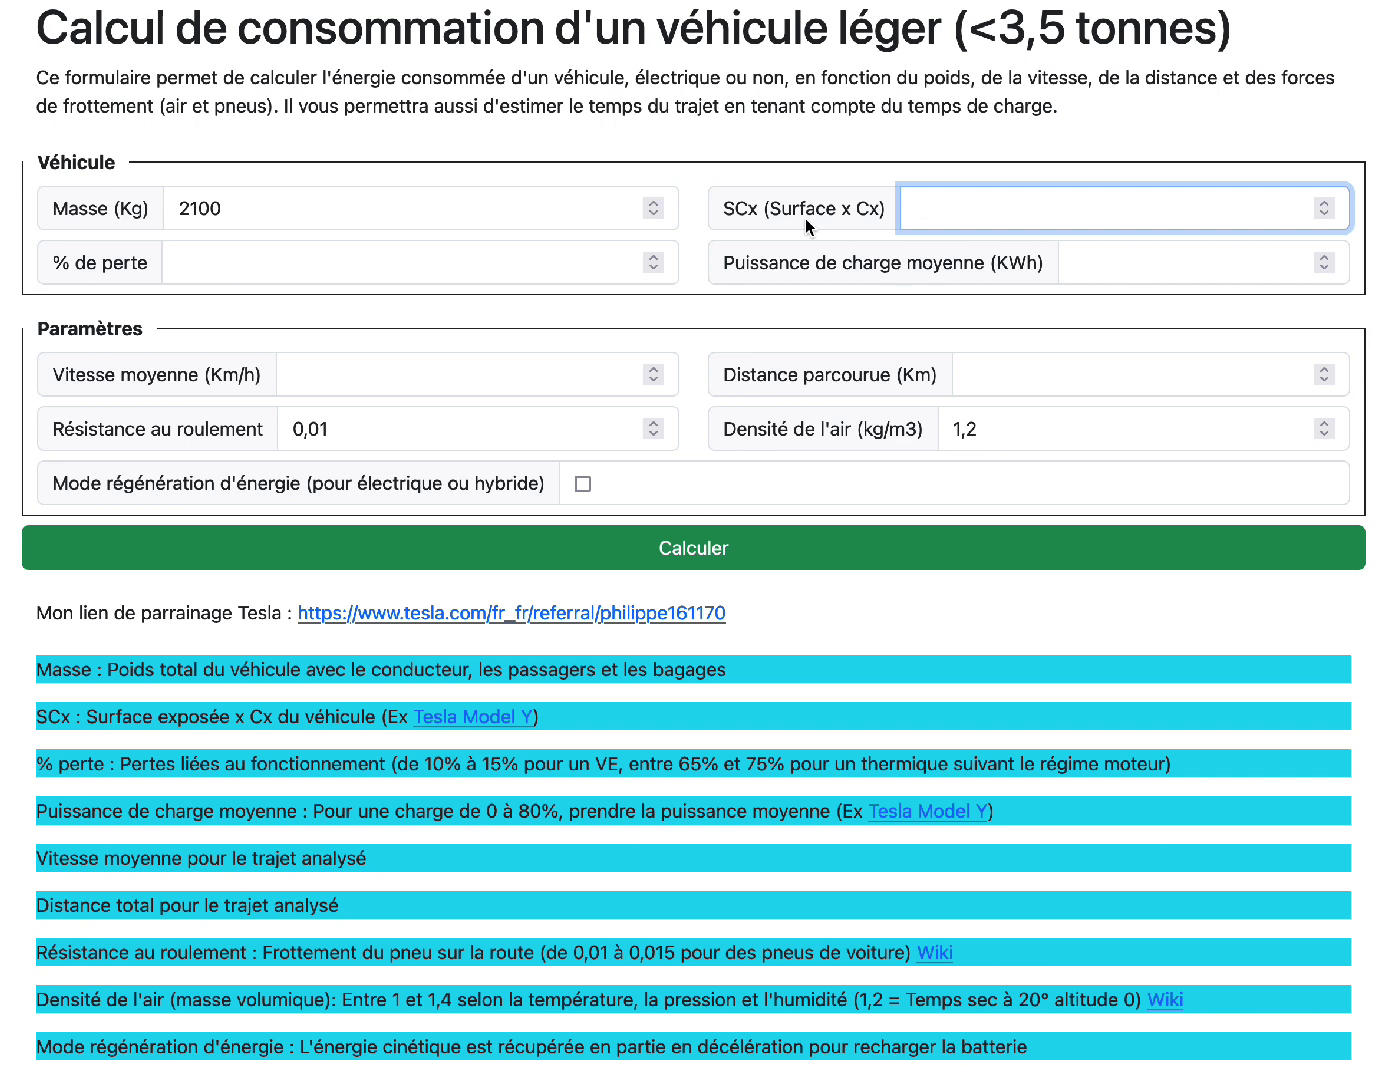
pyautogui.write('0,61')
pyautogui.press('Tab')
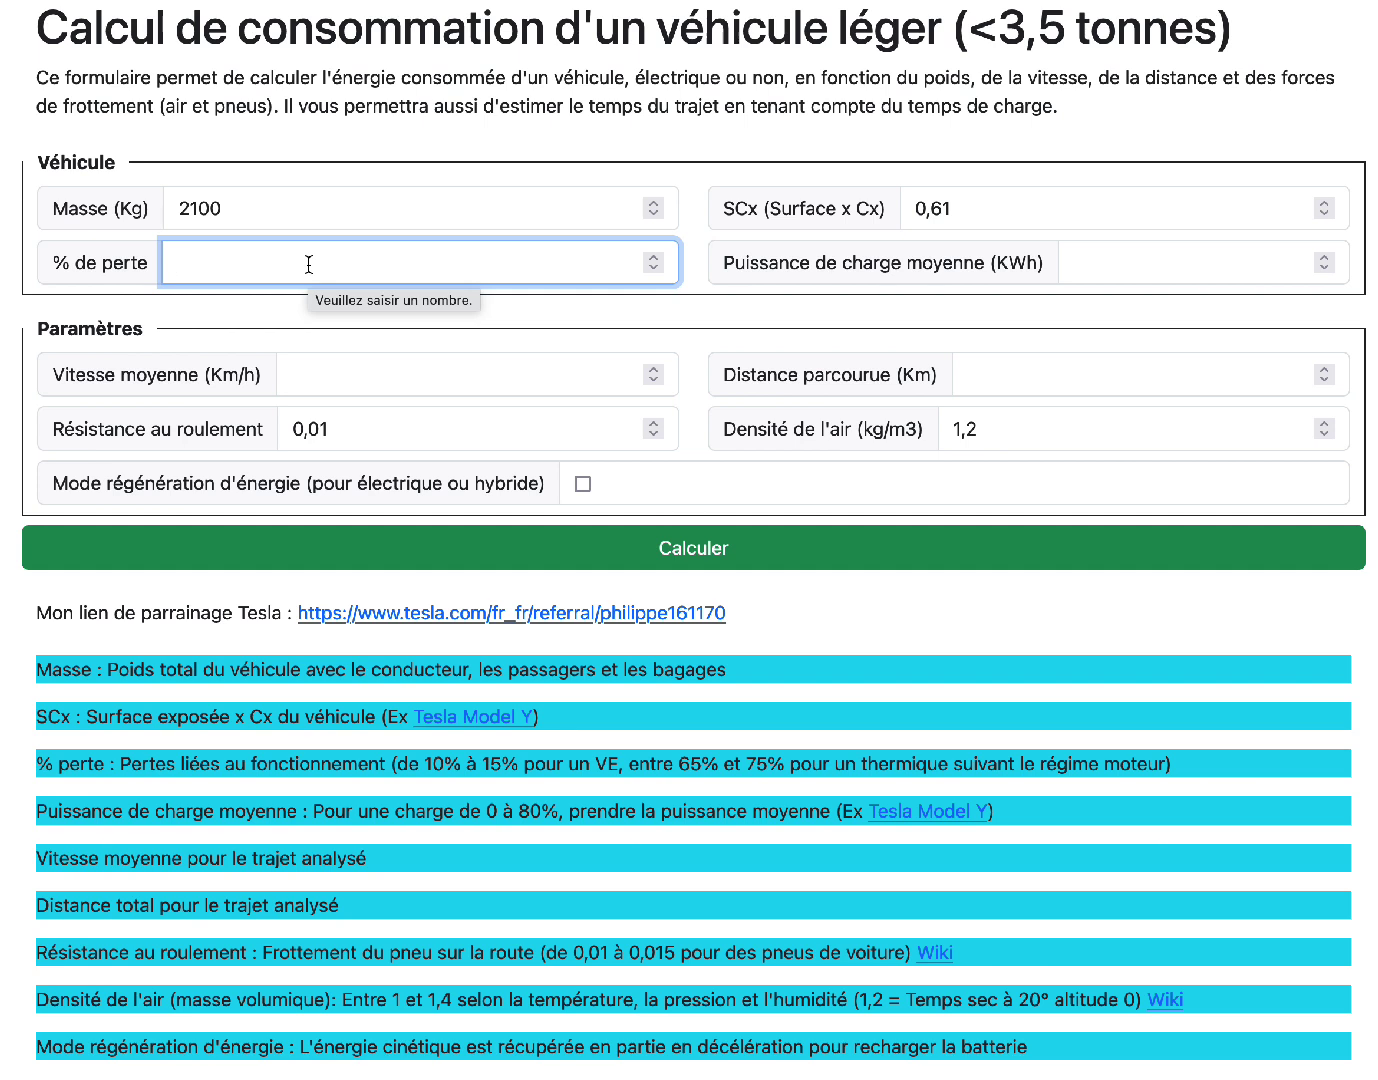
# Set the vehicle's loss percentage to 10 and its average charging power to 105 KWh
pyautogui.write('10')
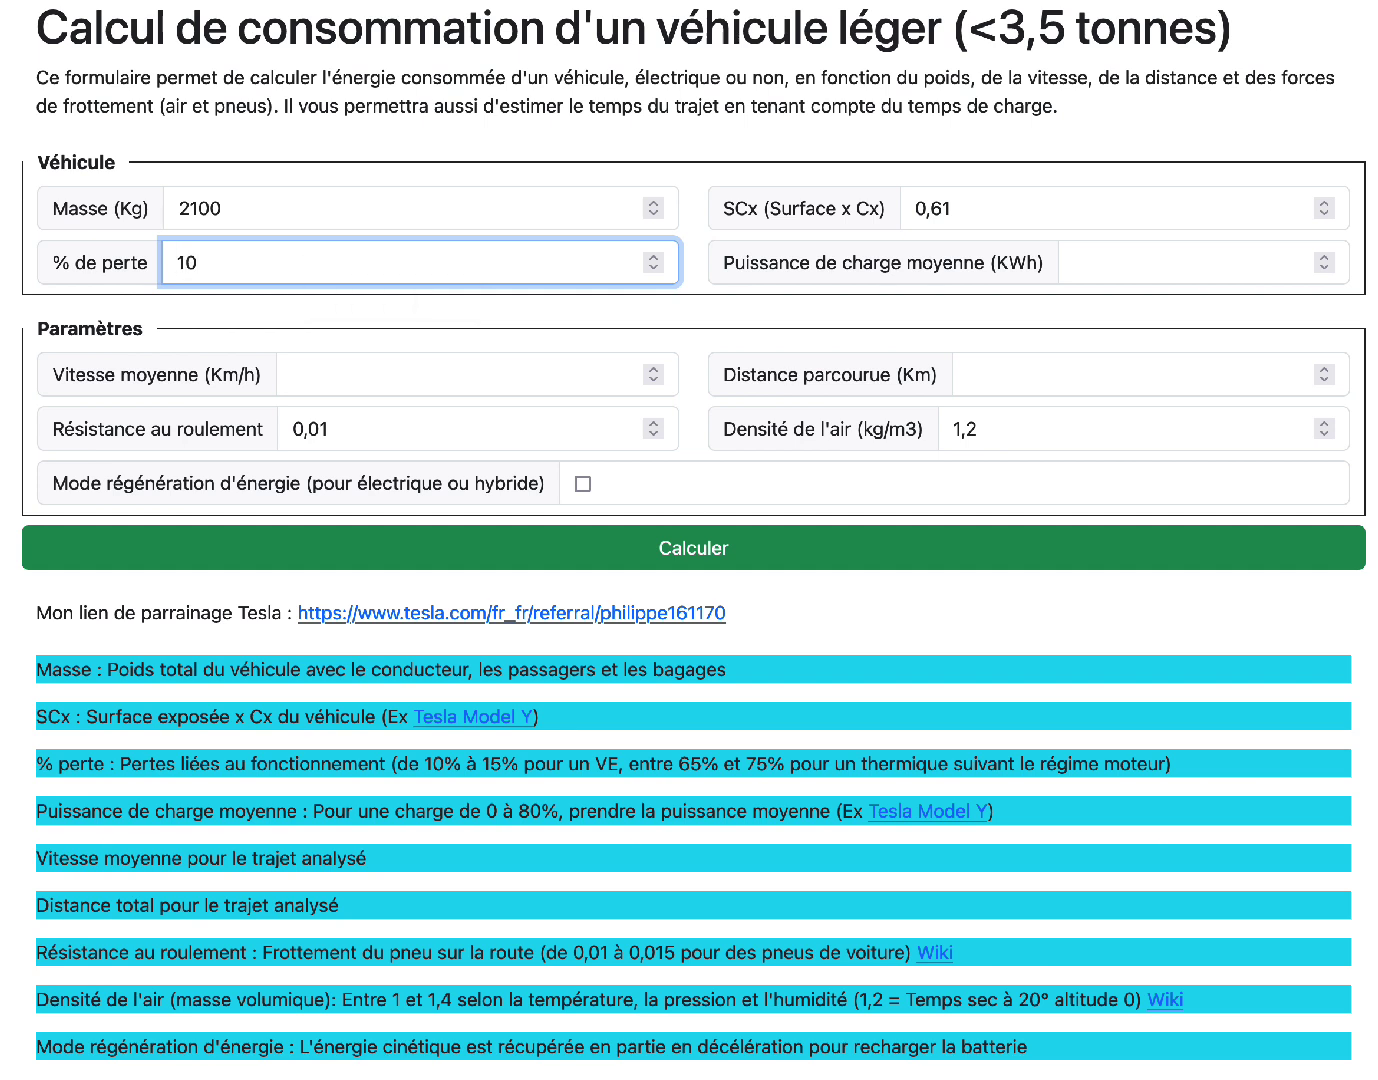
pyautogui.click(856, 263)
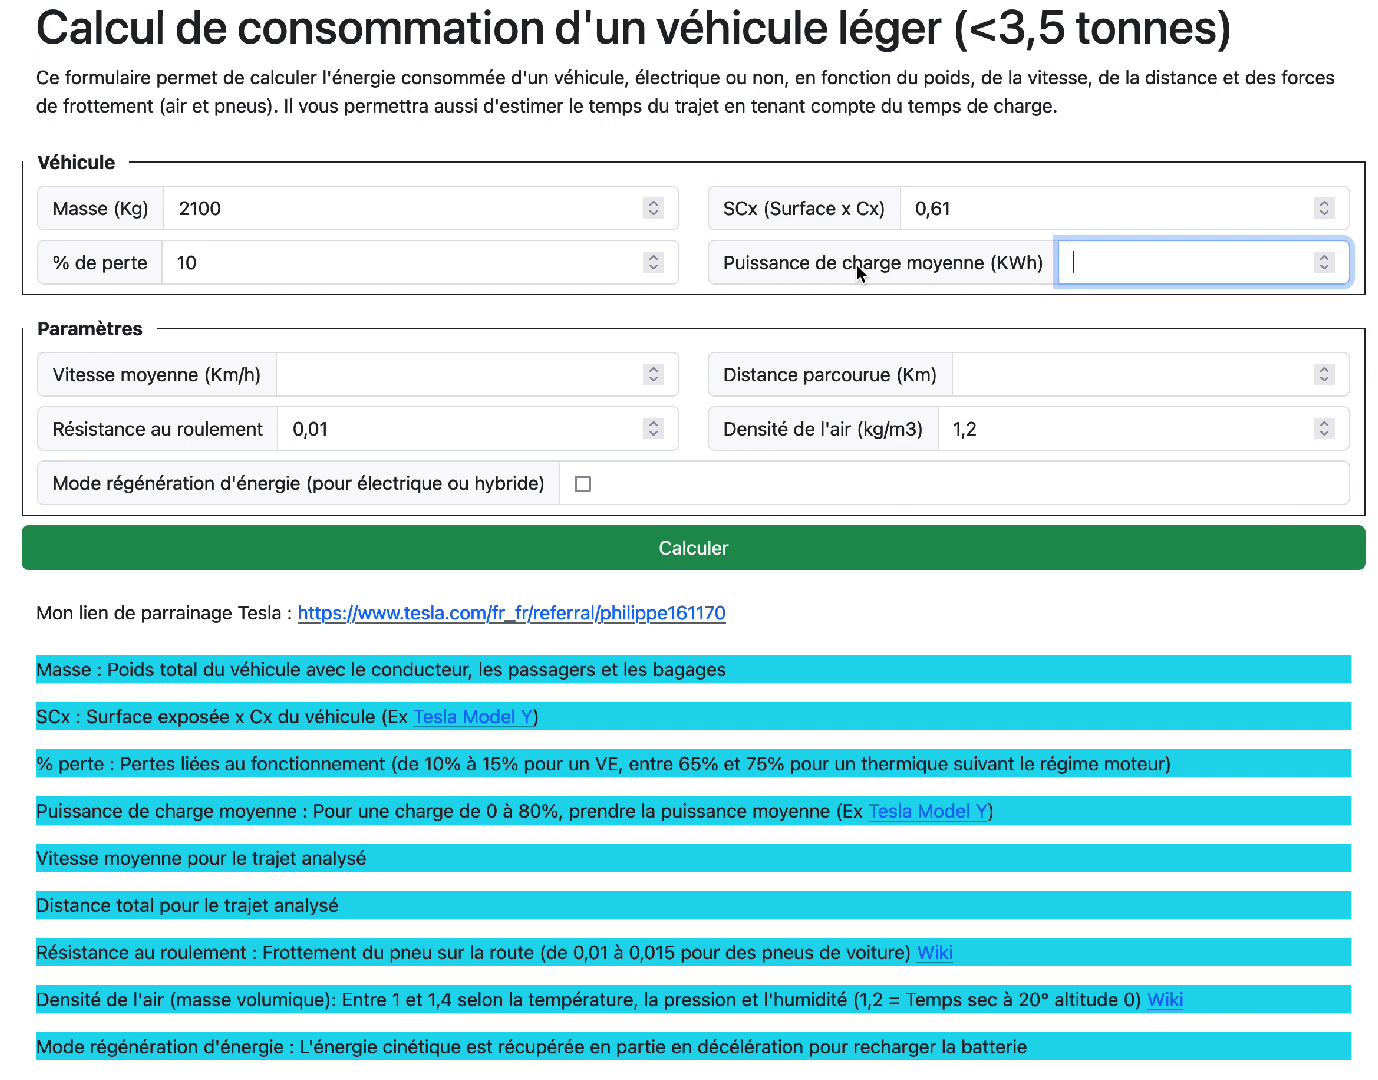
pyautogui.write('10')
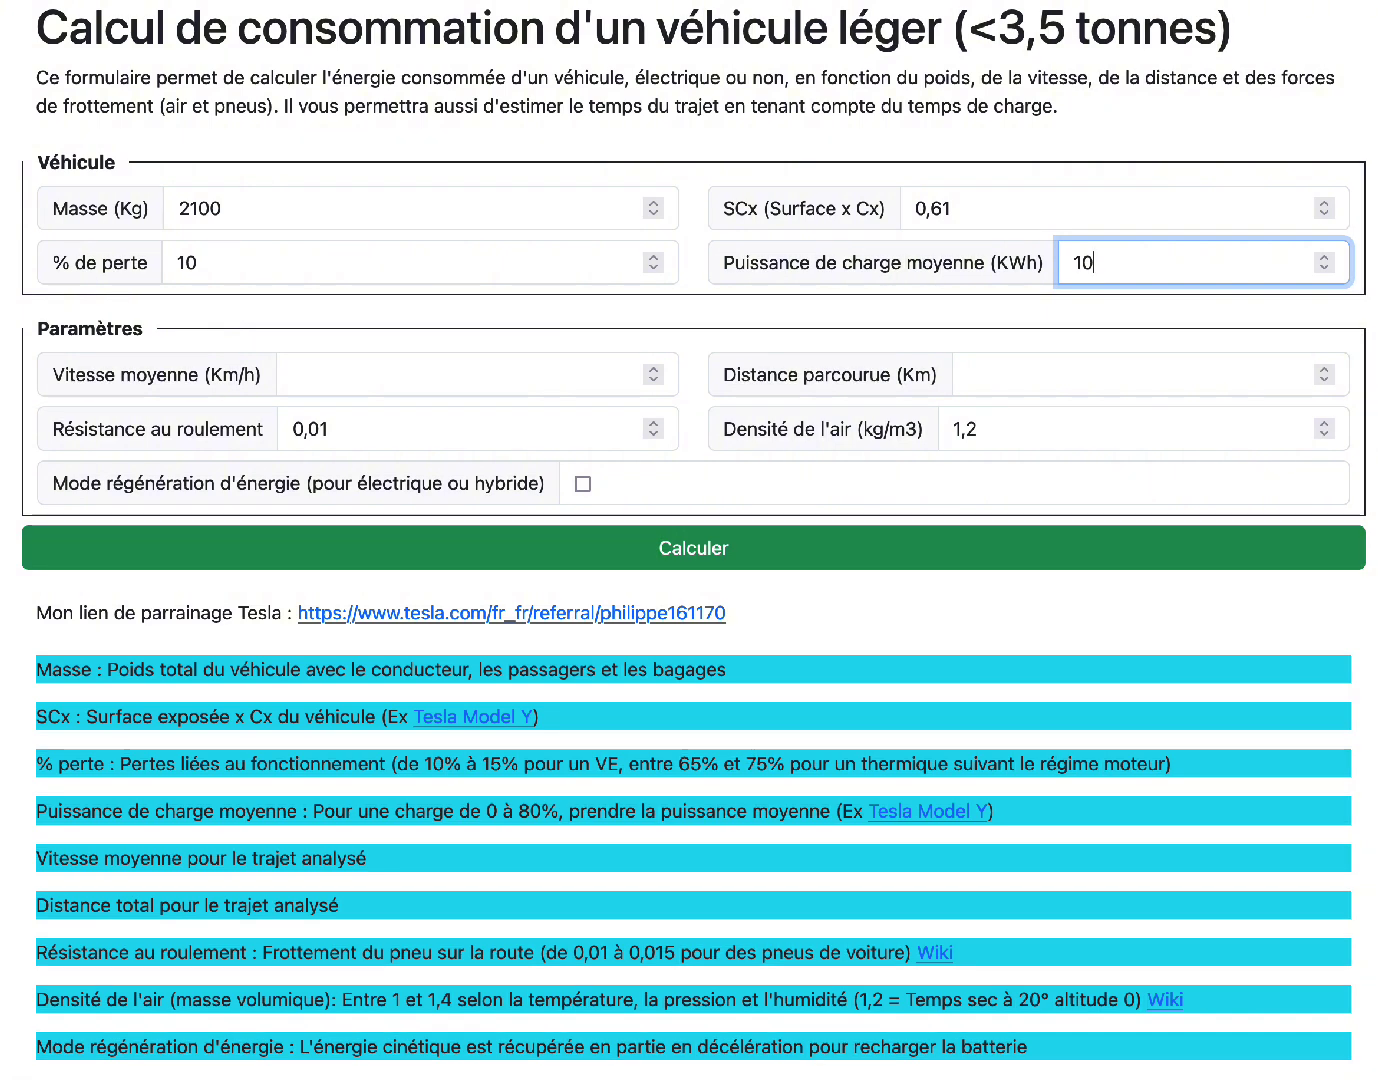
pyautogui.write('5')
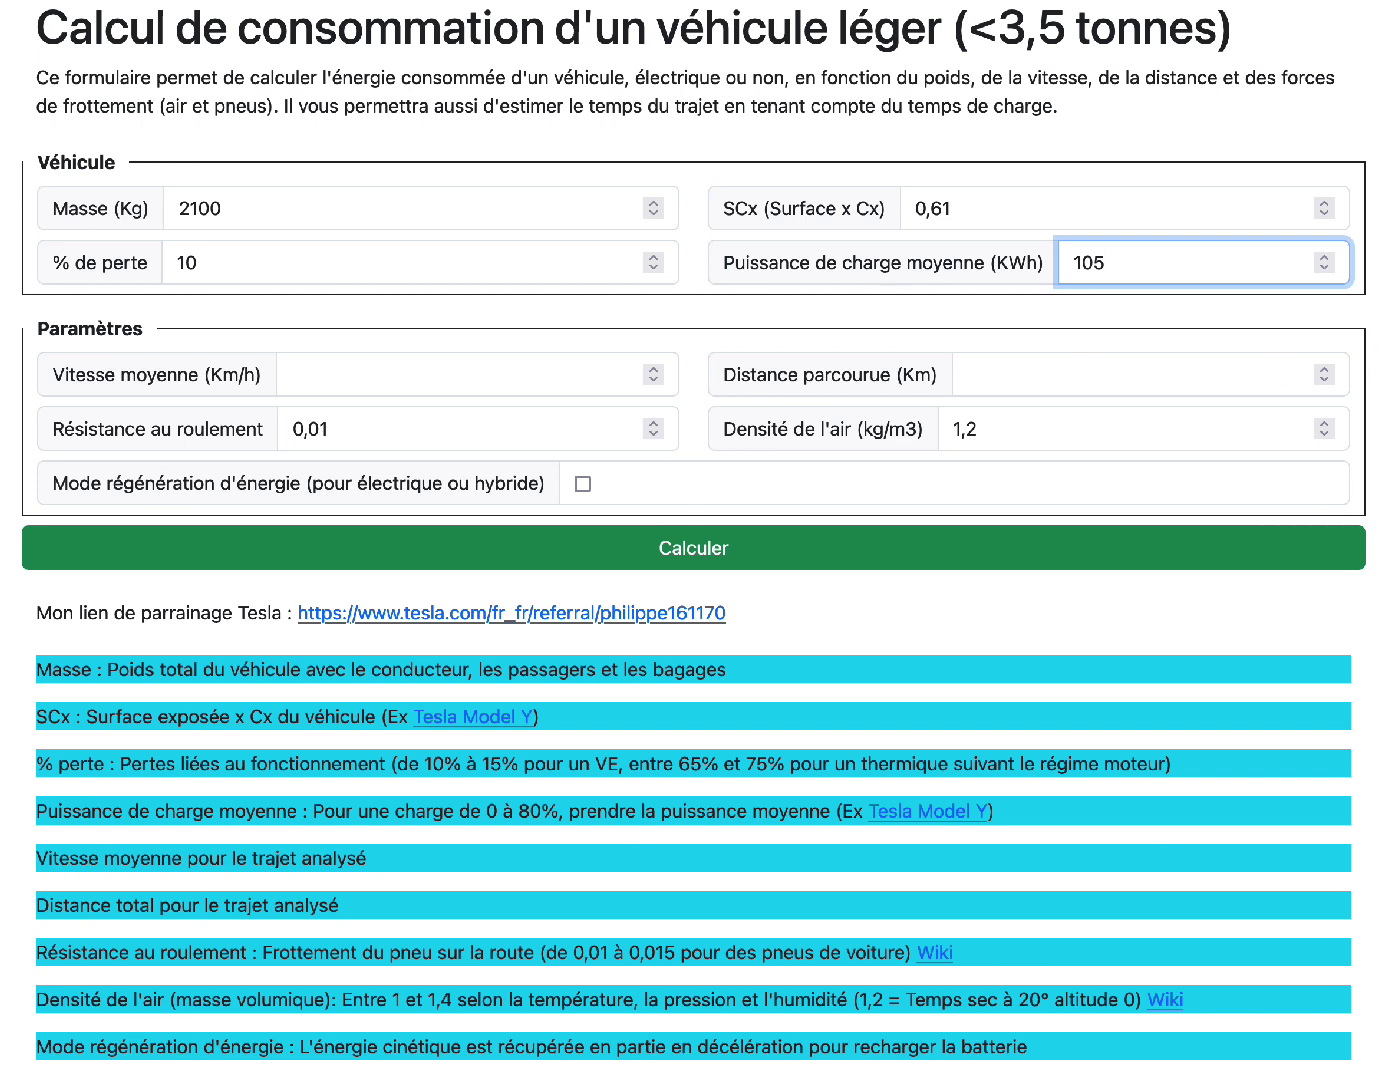
pyautogui.press('Tab')
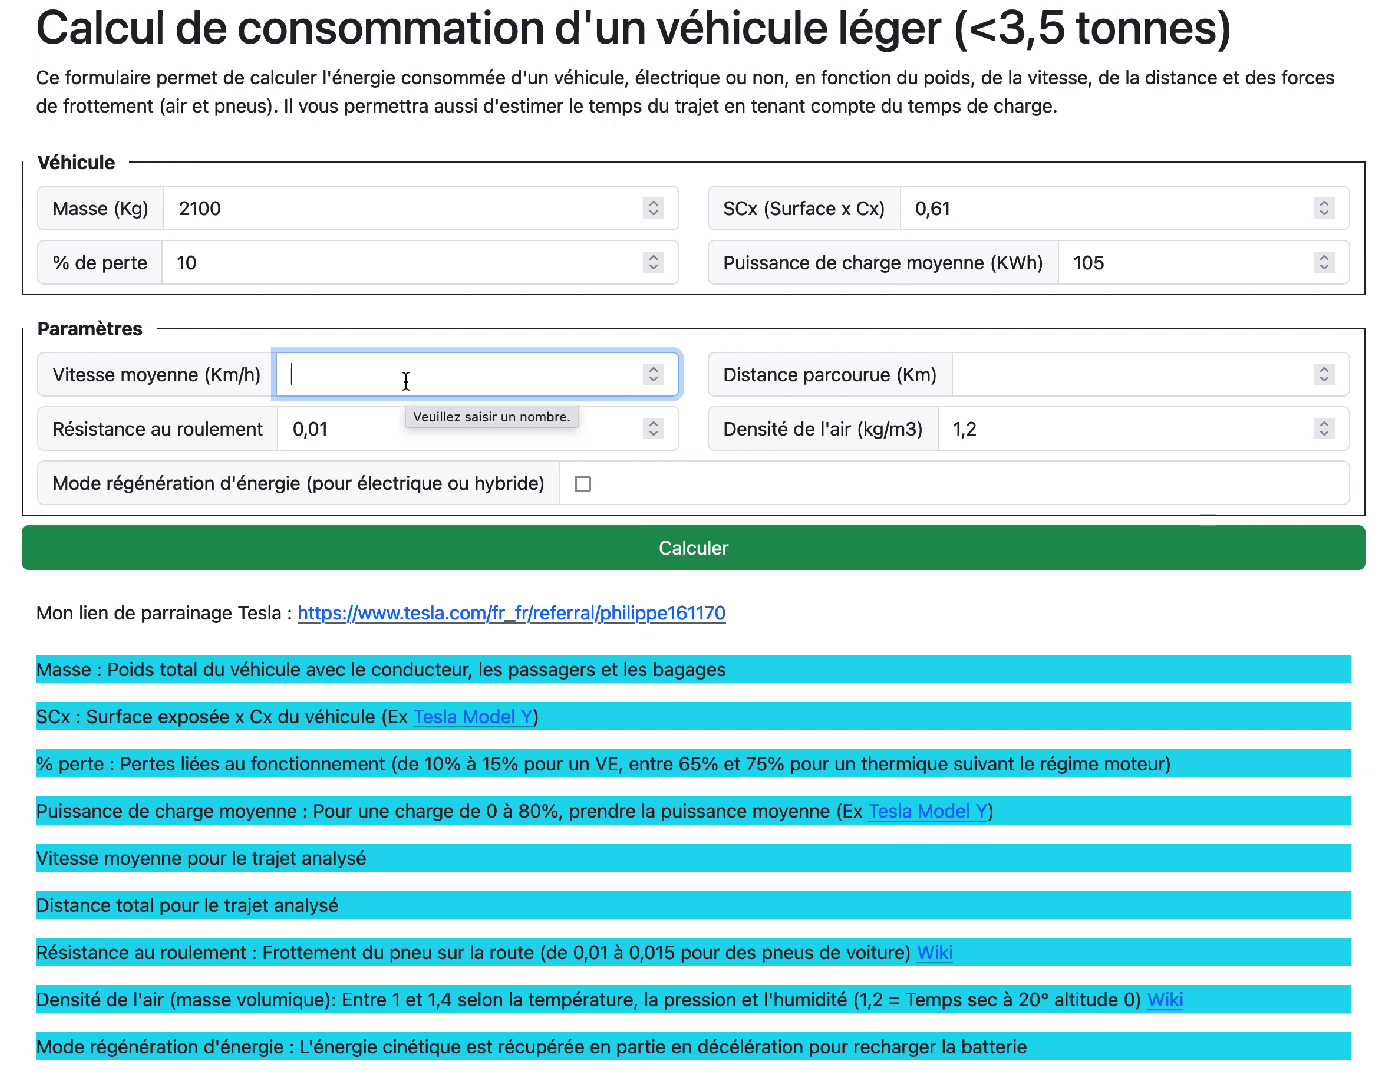
# Enter an average speed of 130 Km/h and a travelled distance of 200 Km
pyautogui.write('13')
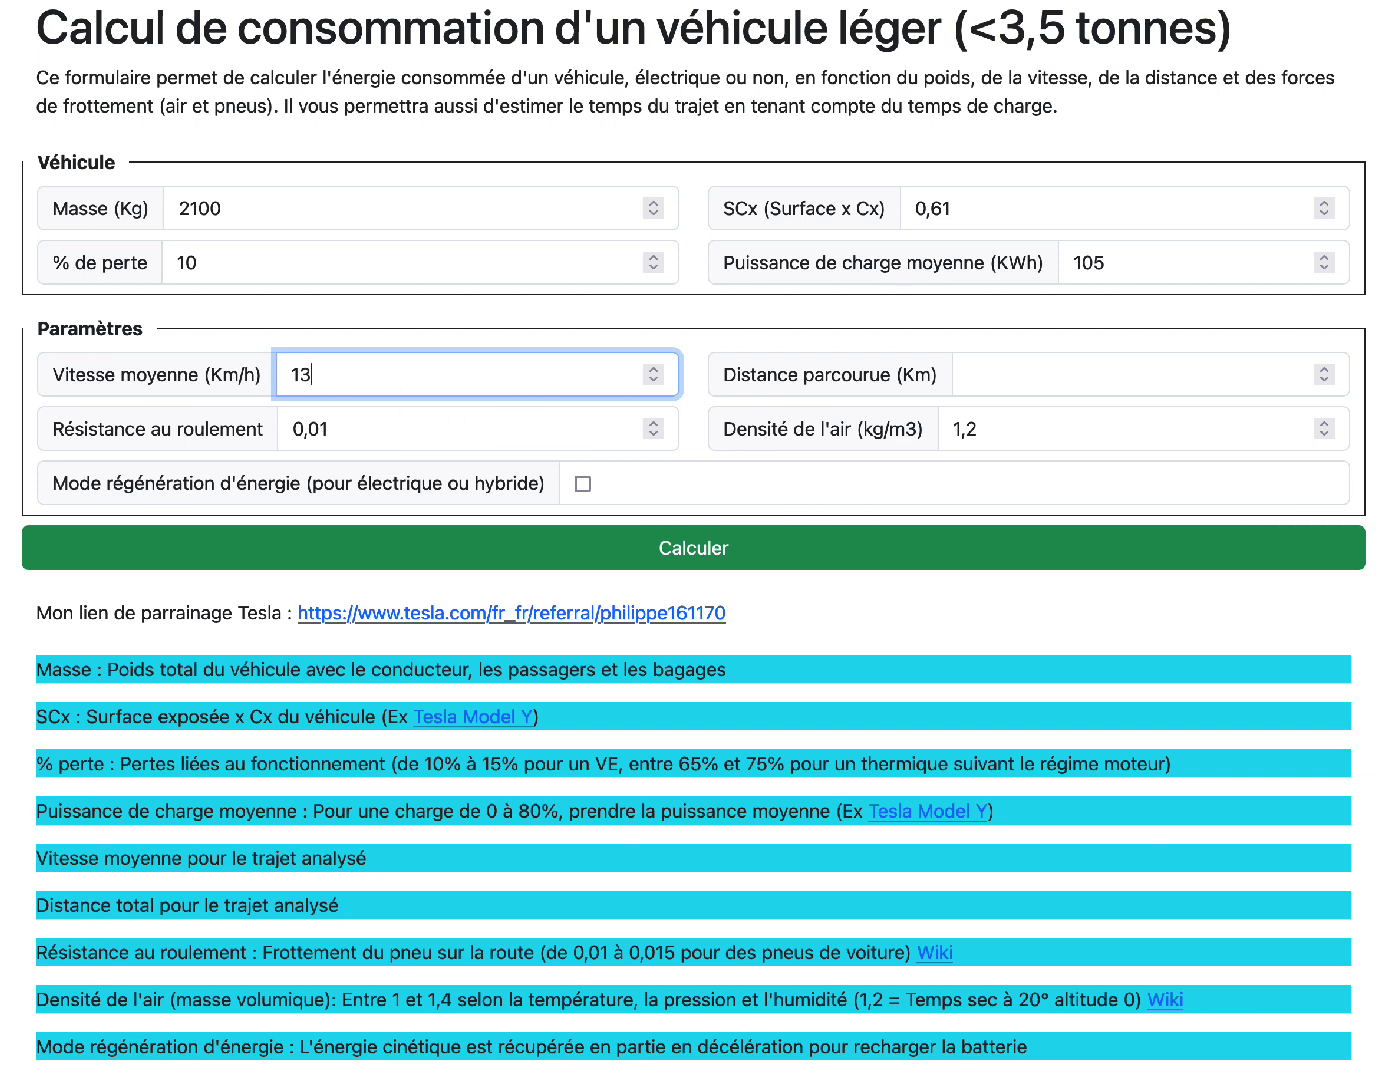
pyautogui.write('0')
pyautogui.press('Tab')
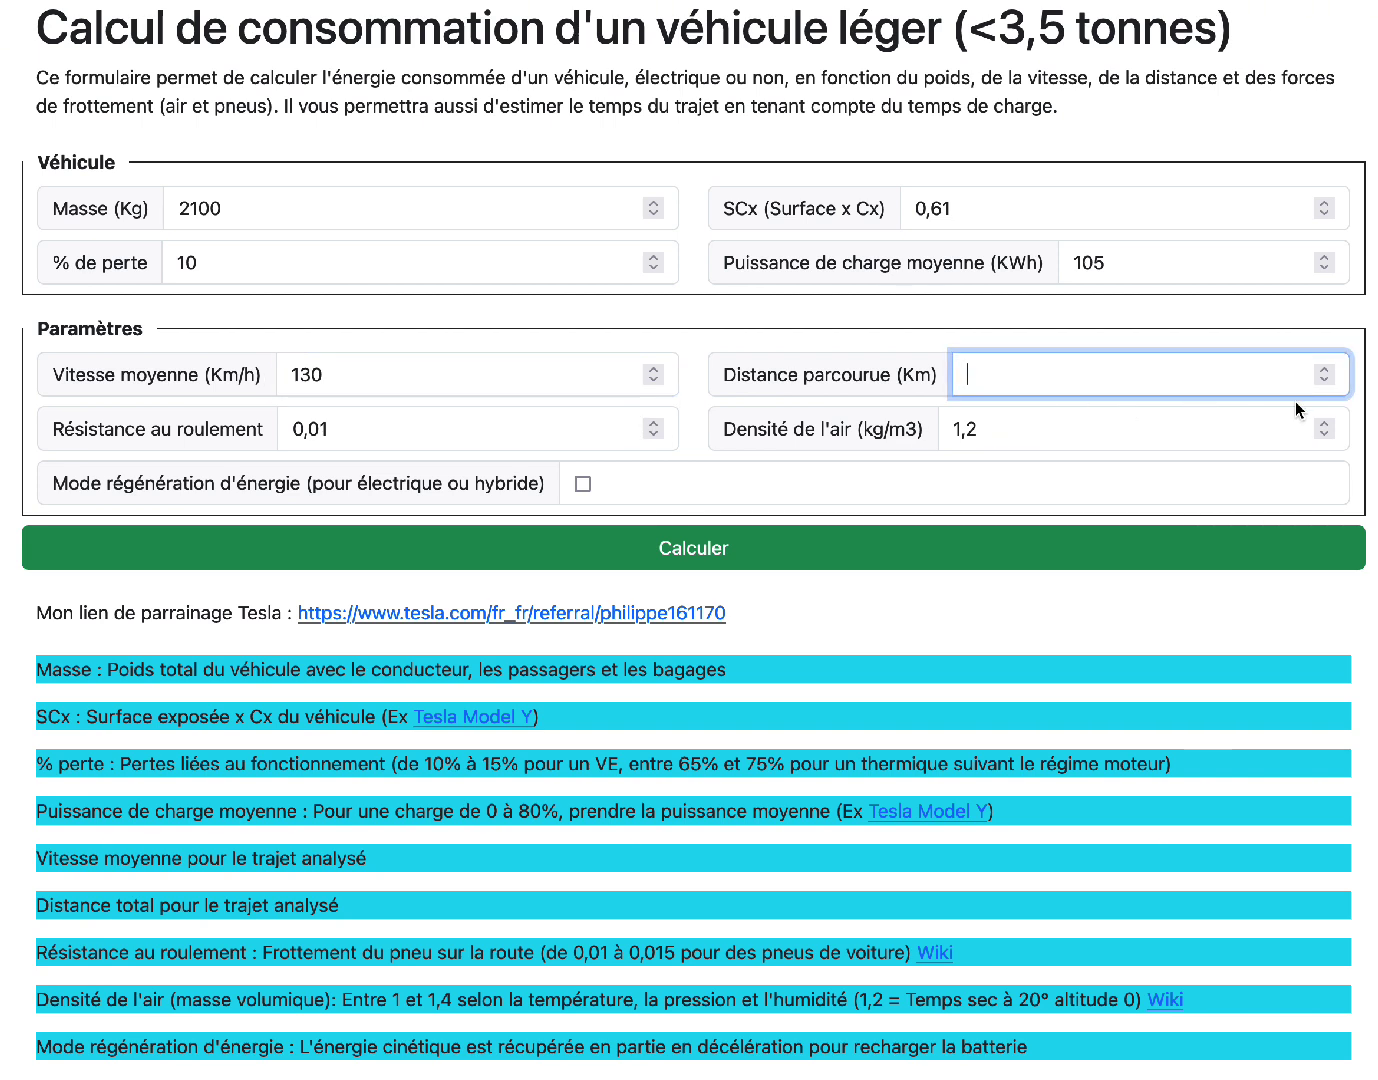
pyautogui.write('200')
pyautogui.press('Tab')
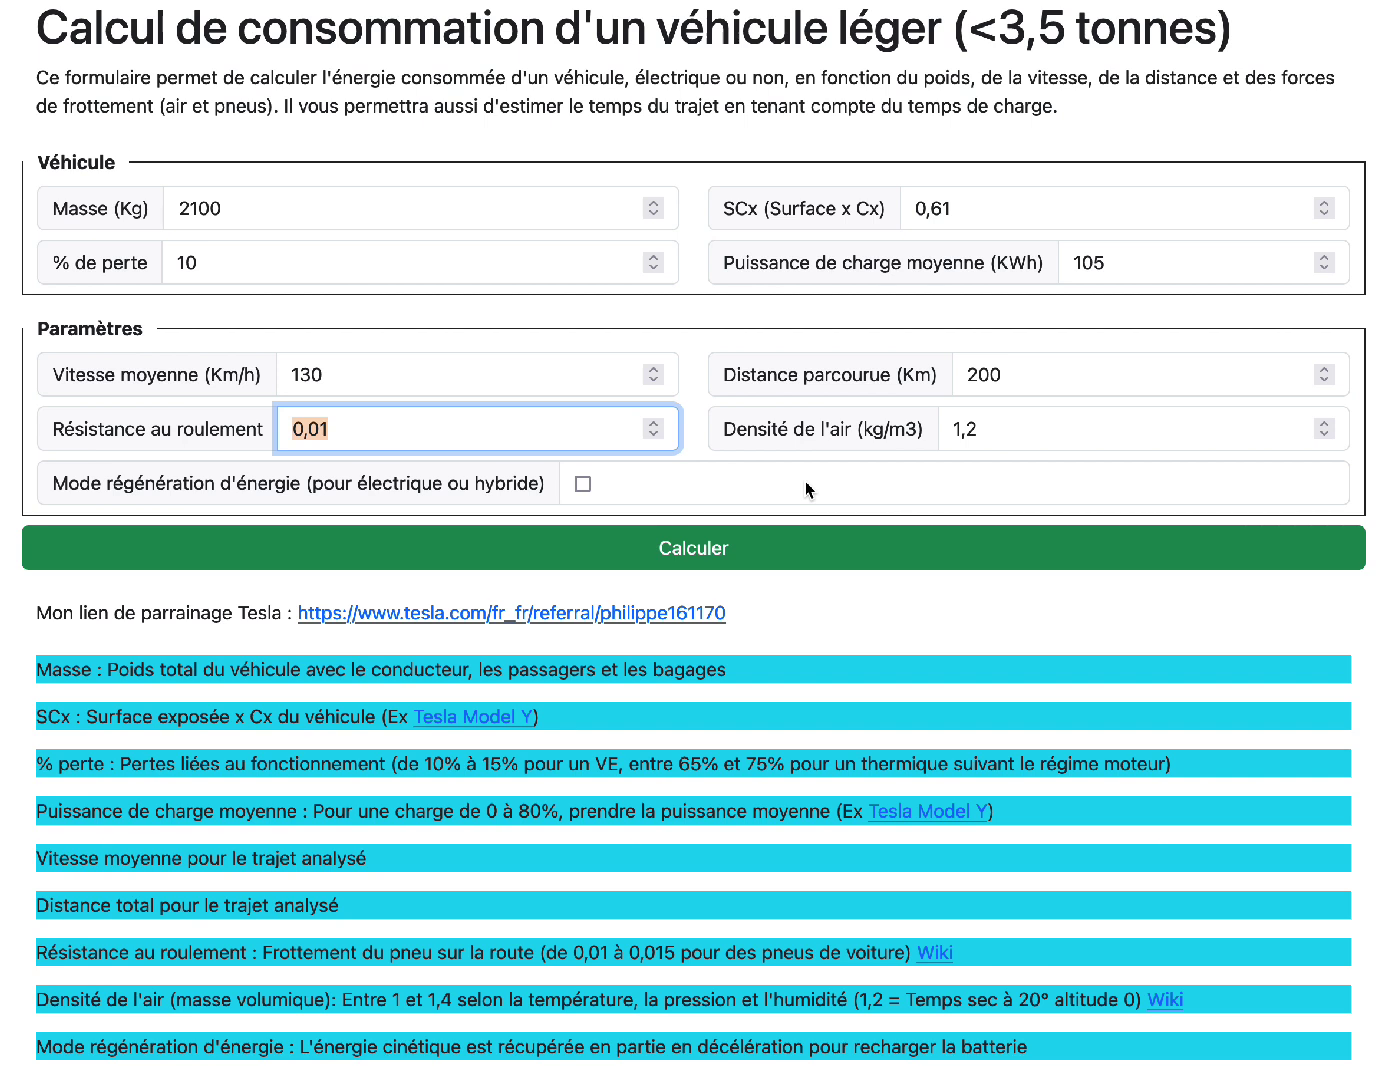
# Enable the energy regeneration mode, keeping the default rolling resistance and air density, and calculate the consumption
pyautogui.press('Tab')
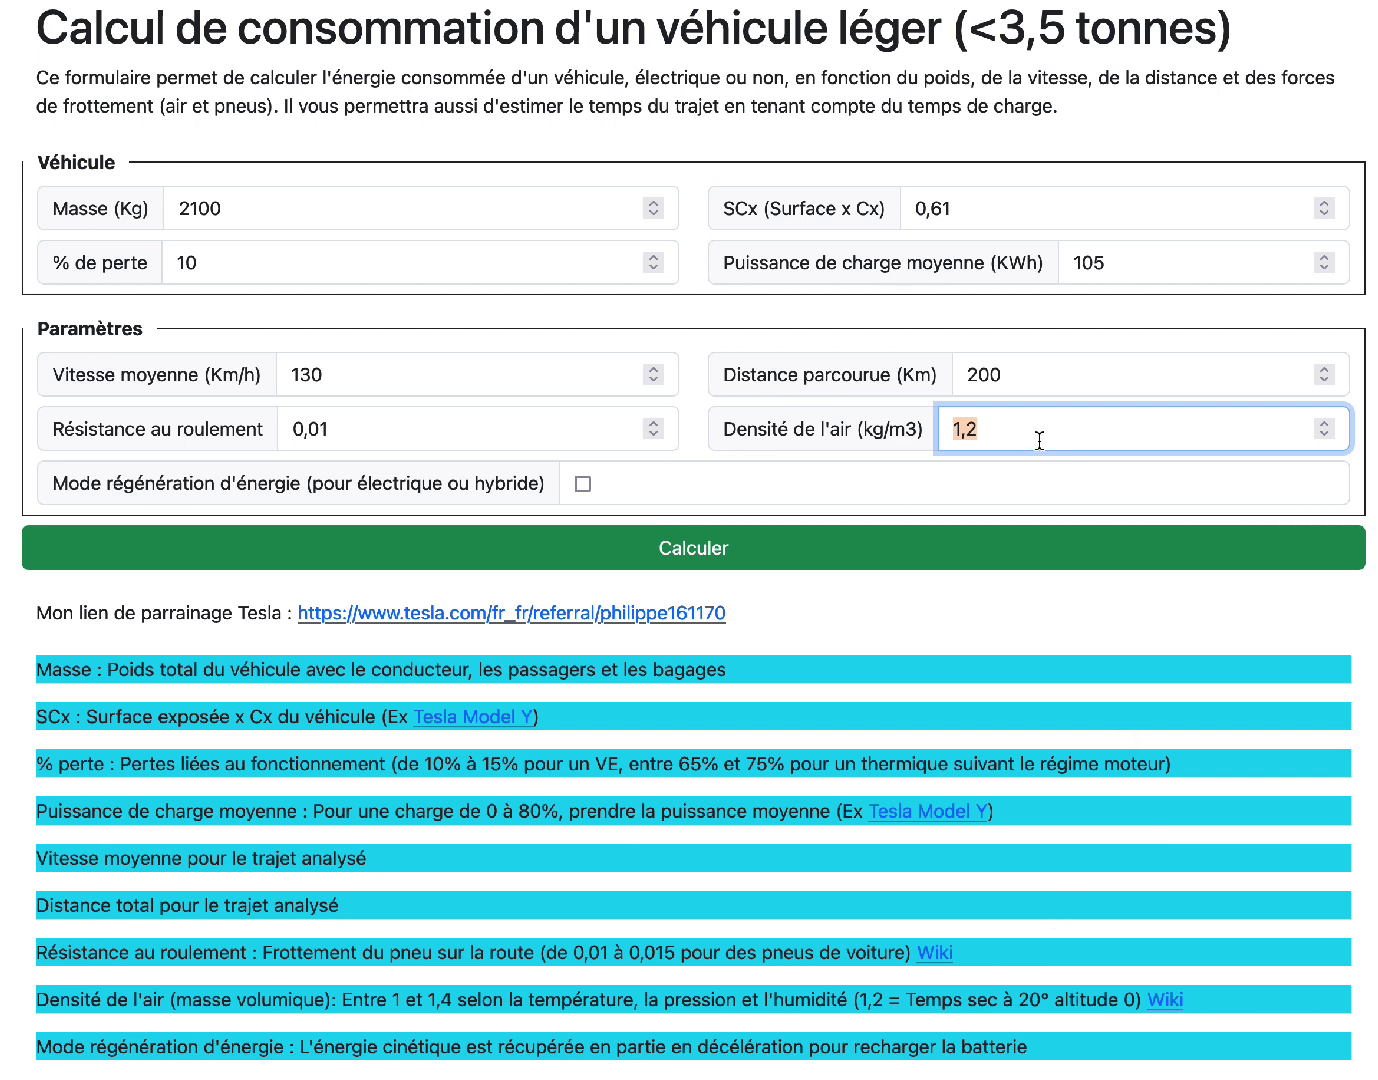
pyautogui.click(1001, 428)
pyautogui.press('Tab')
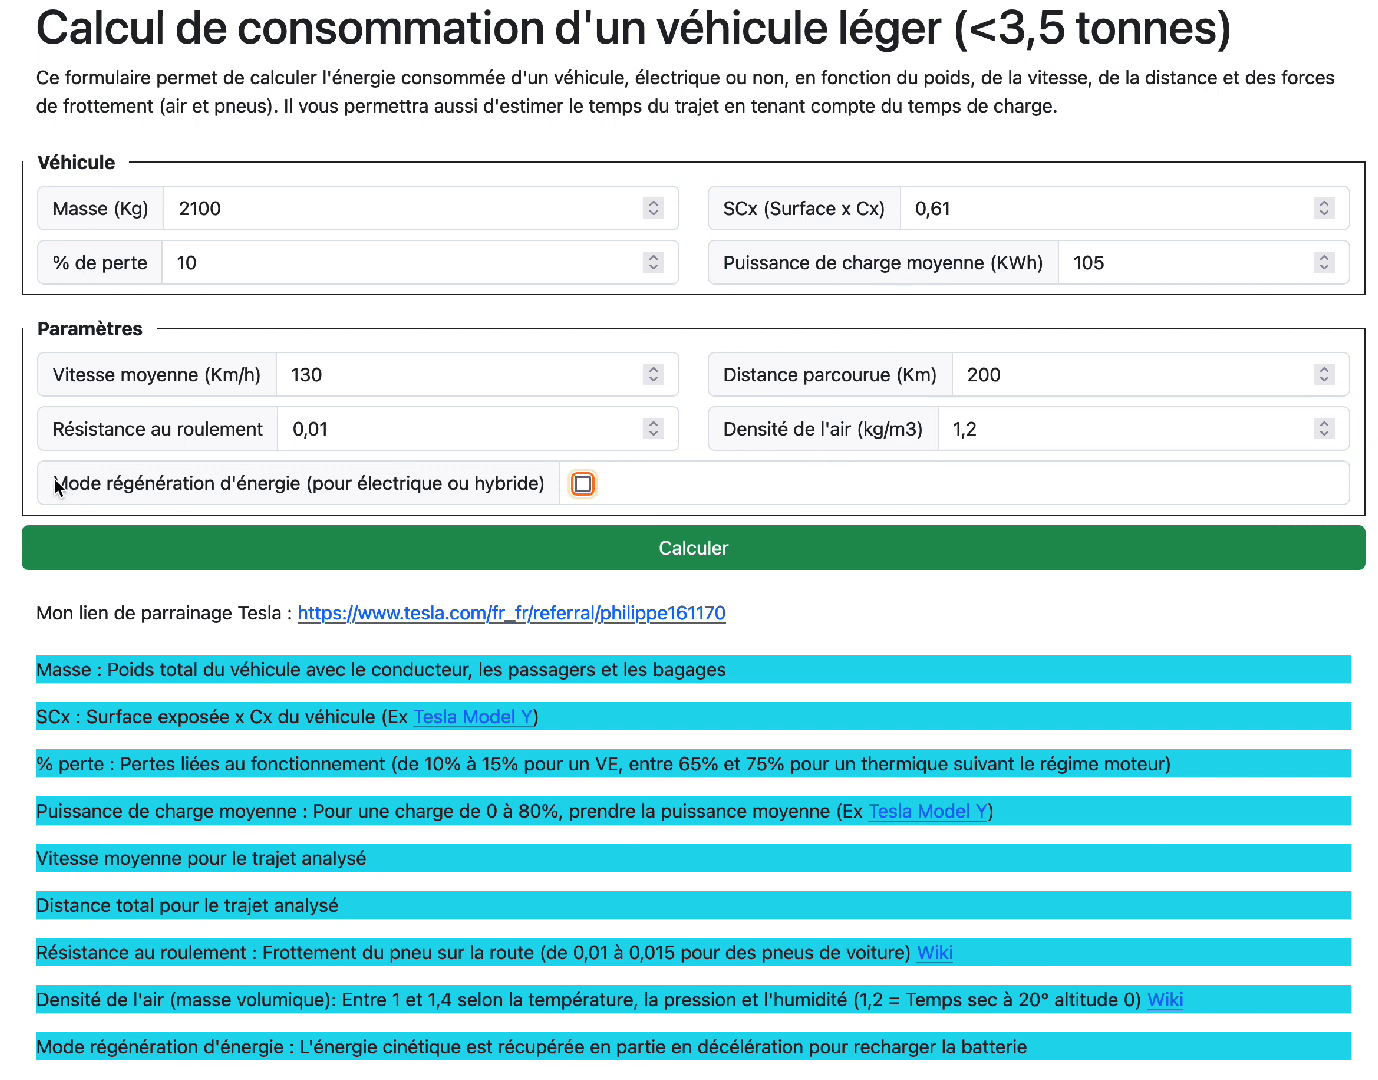
pyautogui.click(584, 485)
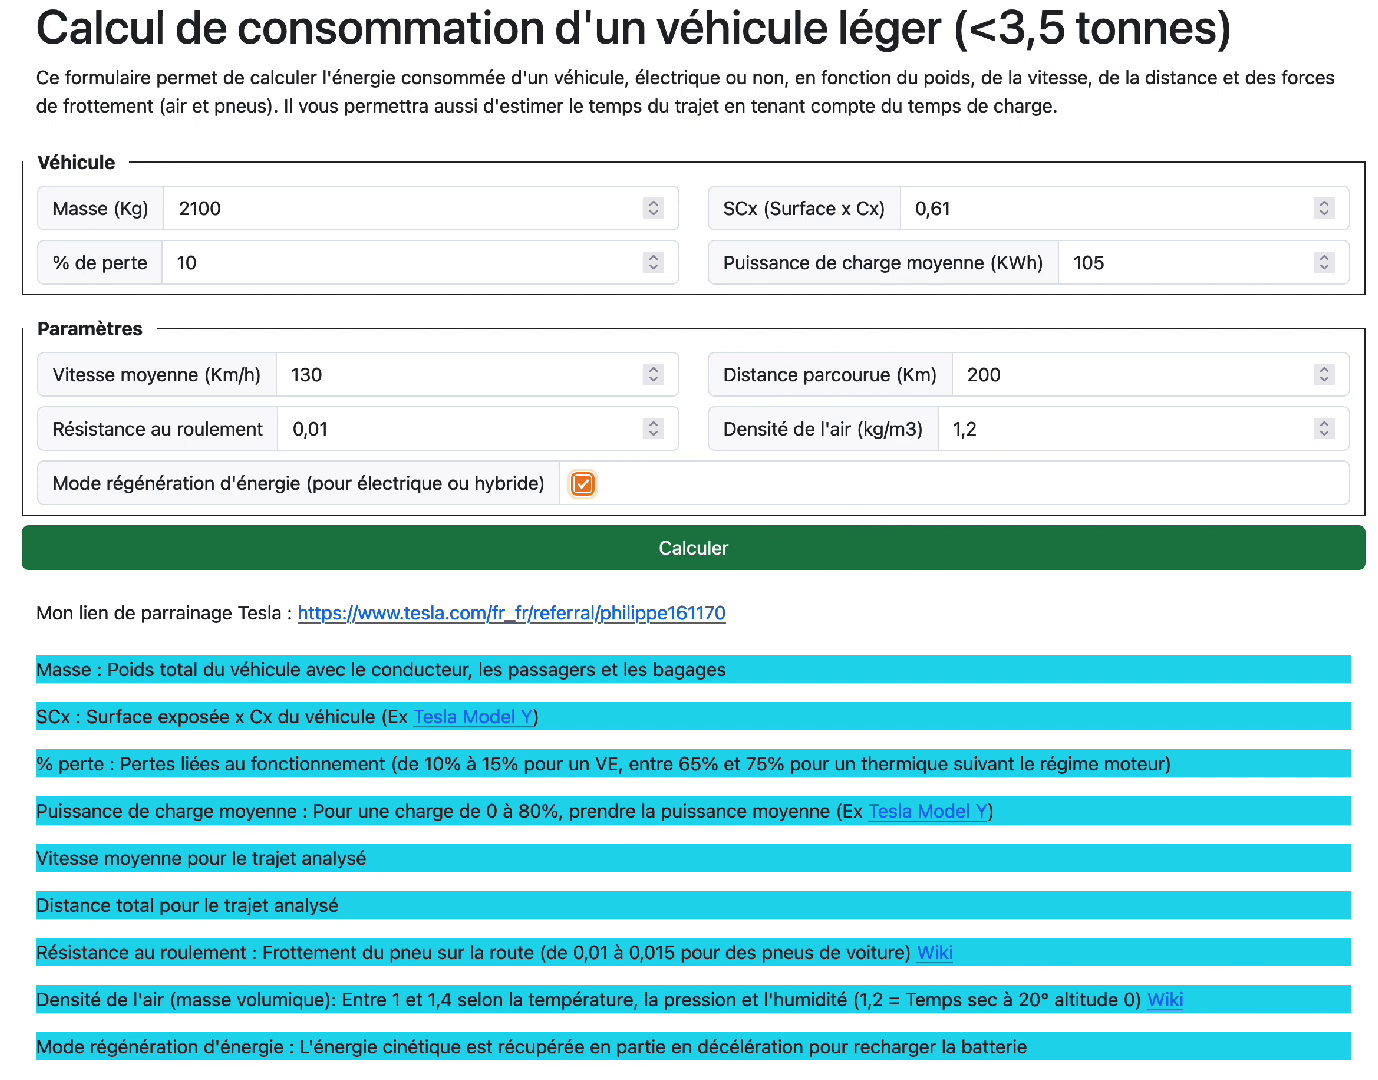
pyautogui.click(680, 555)
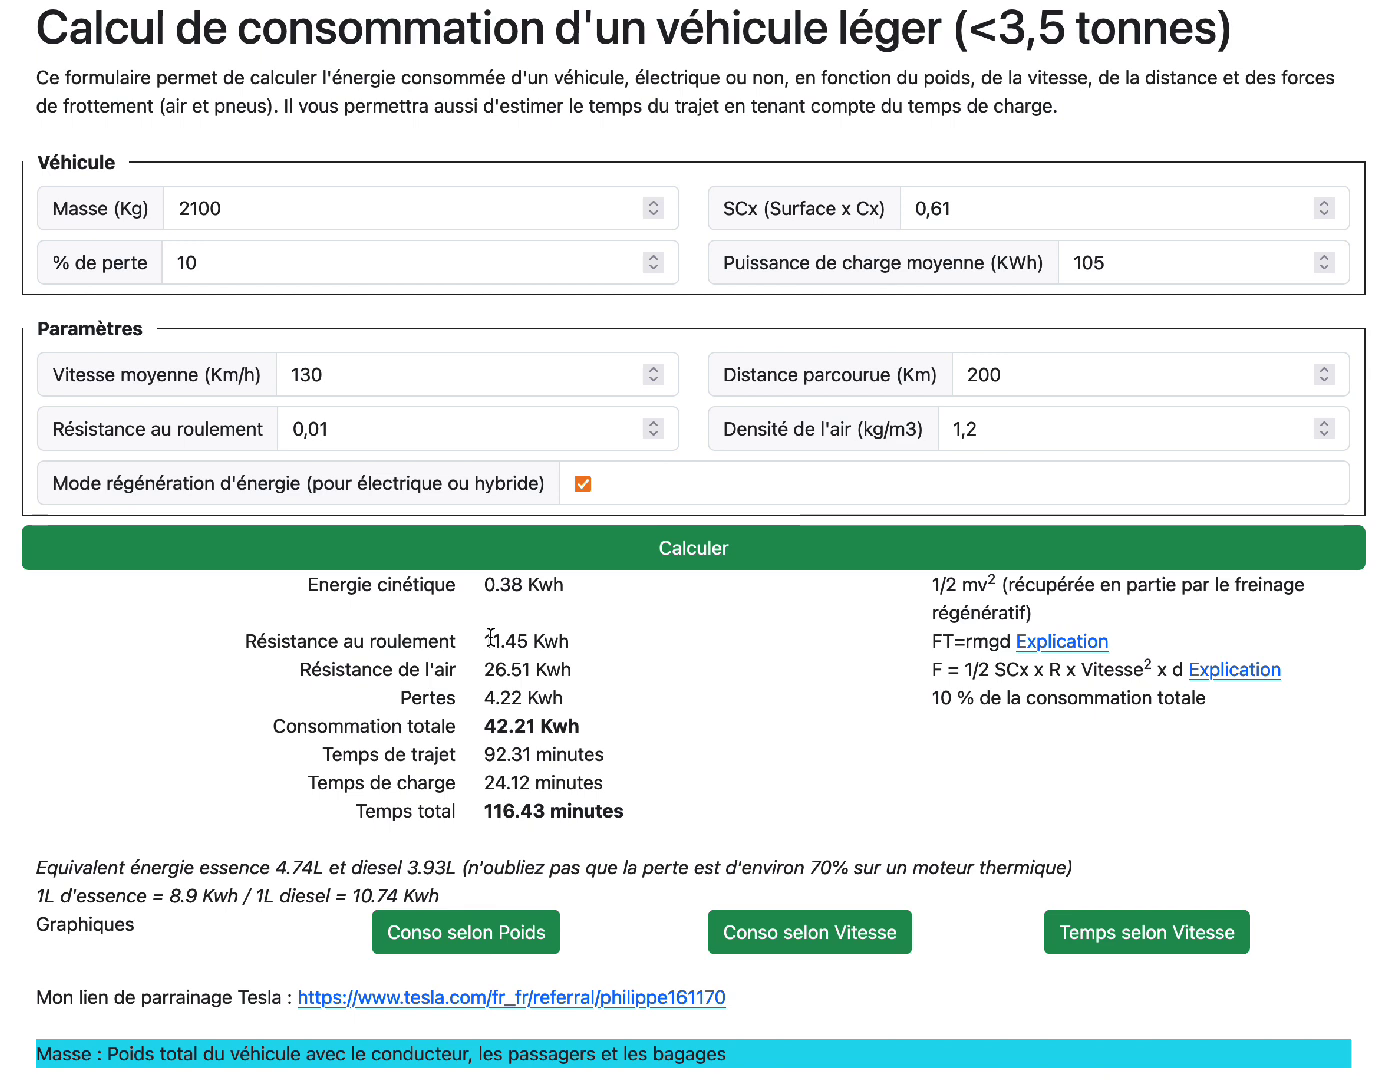
pyautogui.moveTo(490, 639); pyautogui.dragTo(611, 662)
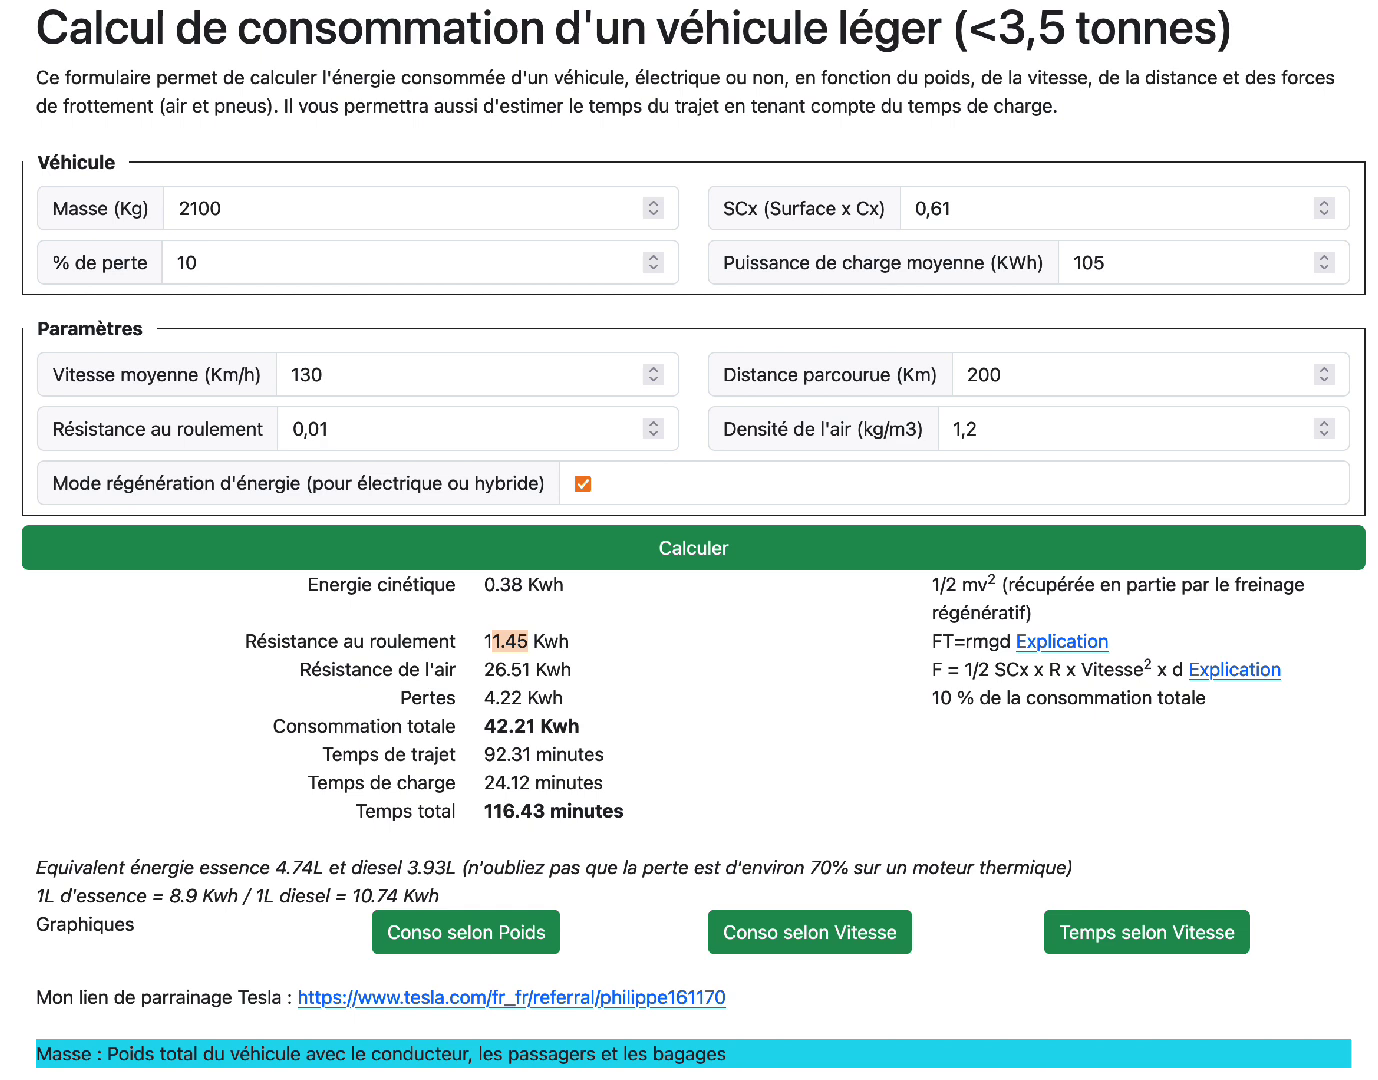
pyautogui.click(118, 862)
# Set the vehicle's loss percentage to 70 and its average charging power to 3000 KWh
pyautogui.click(268, 258)
pyautogui.doubleClick(268, 257)
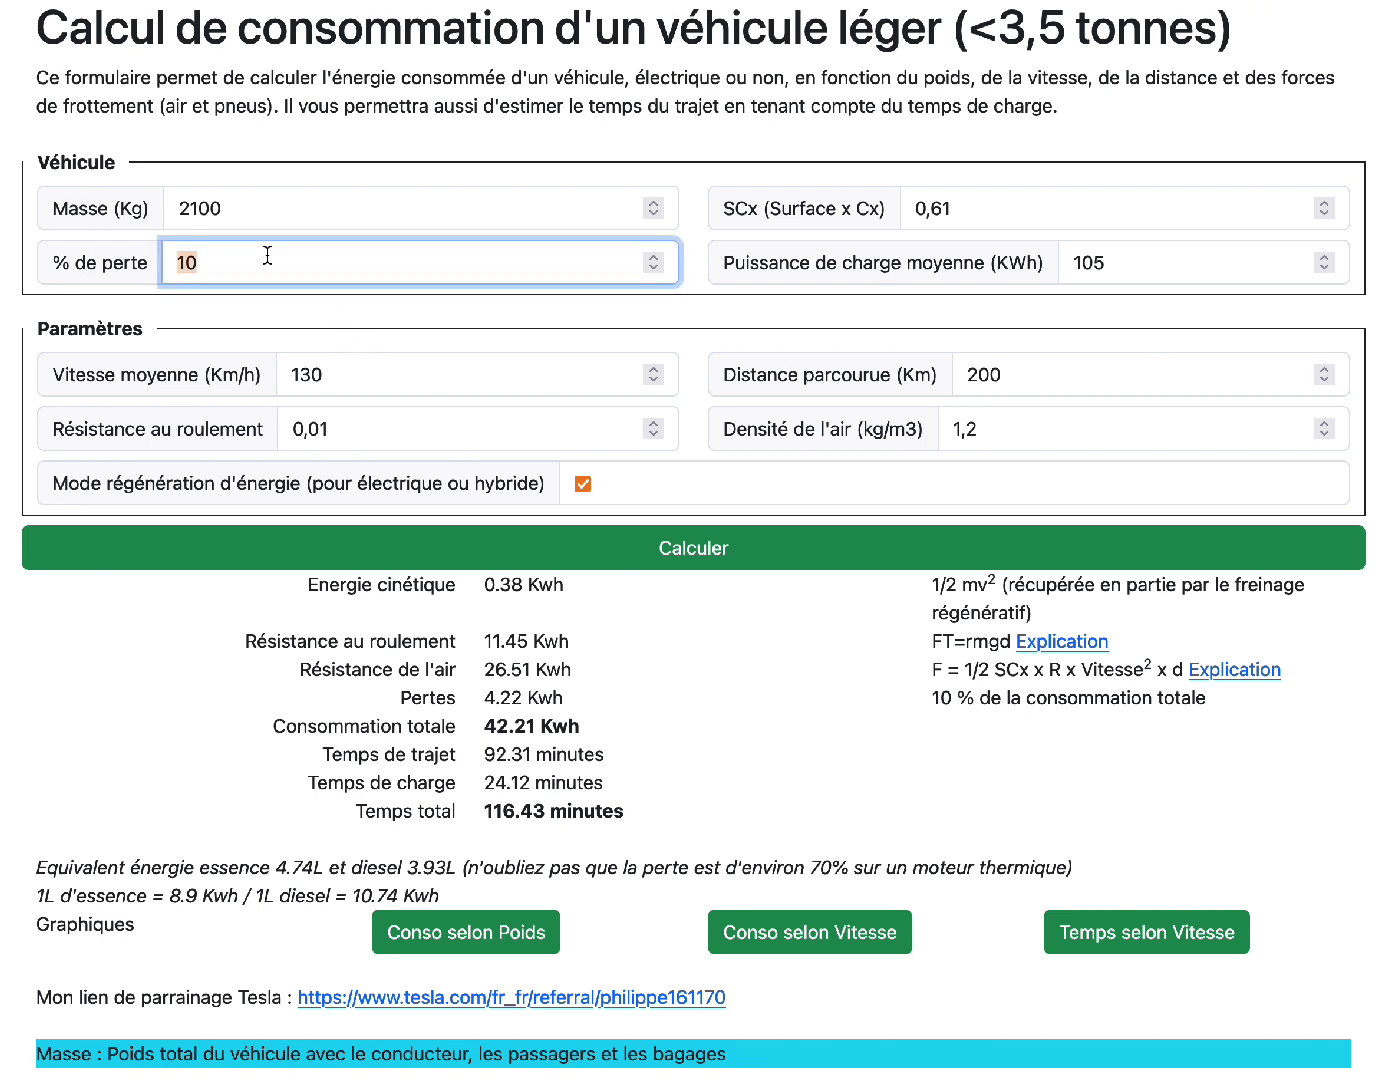
pyautogui.write('70')
pyautogui.press('Tab')
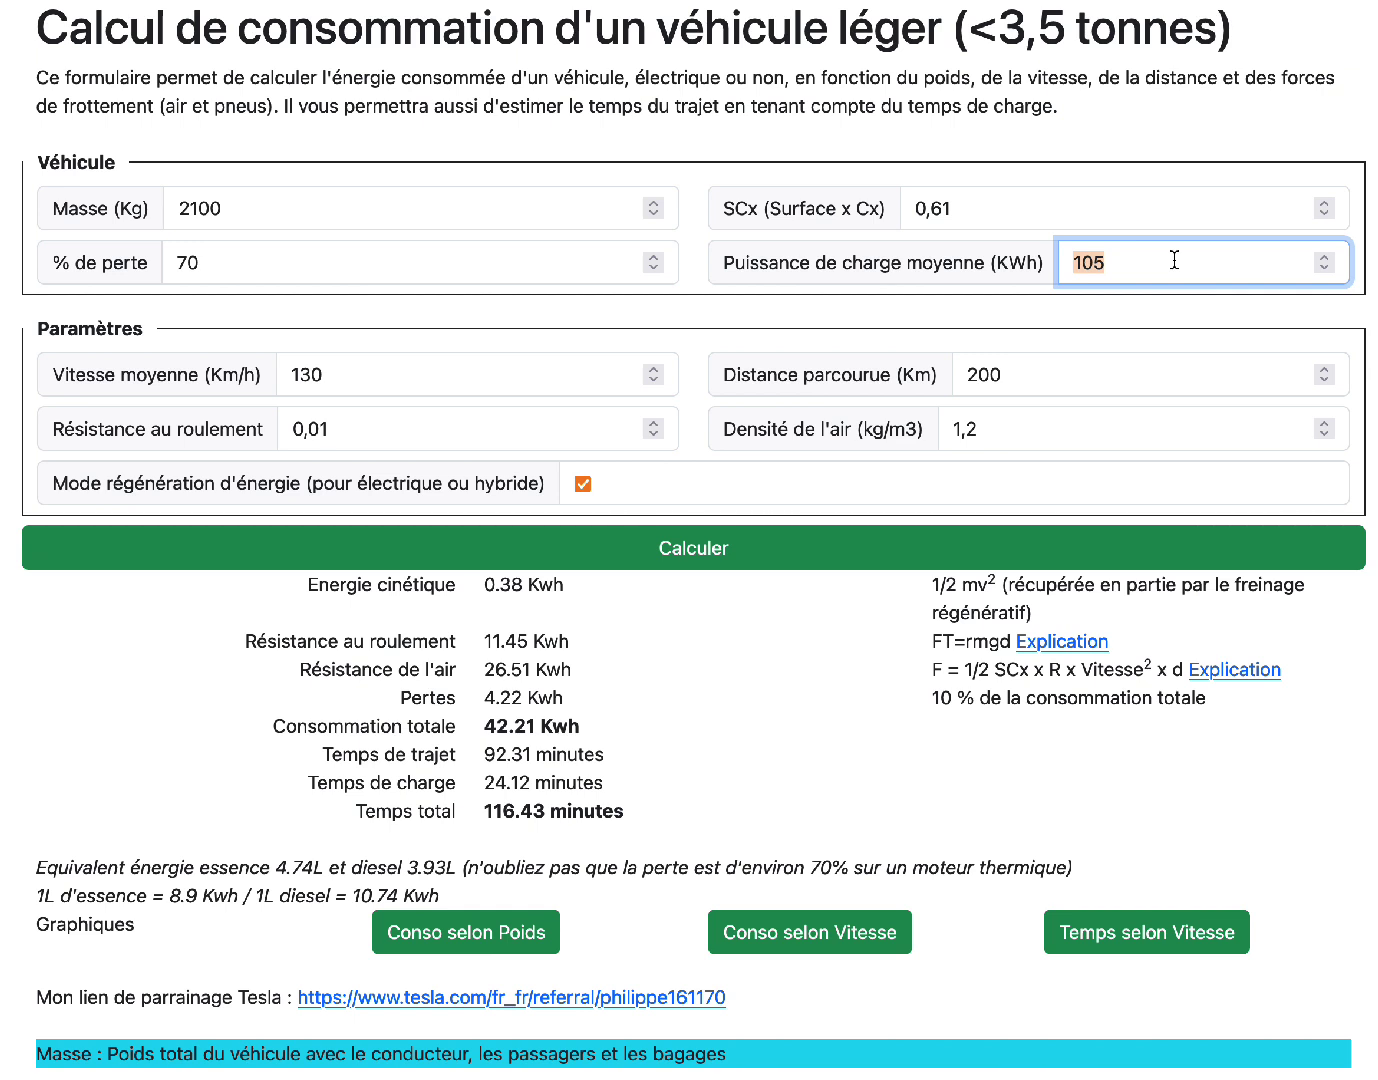
pyautogui.write('50000')
pyautogui.click(1075, 262)
pyautogui.press('Delete')
pyautogui.write('3')
# Turn off the energy regeneration mode and recalculate the consumption and charging time
pyautogui.click(1027, 328)
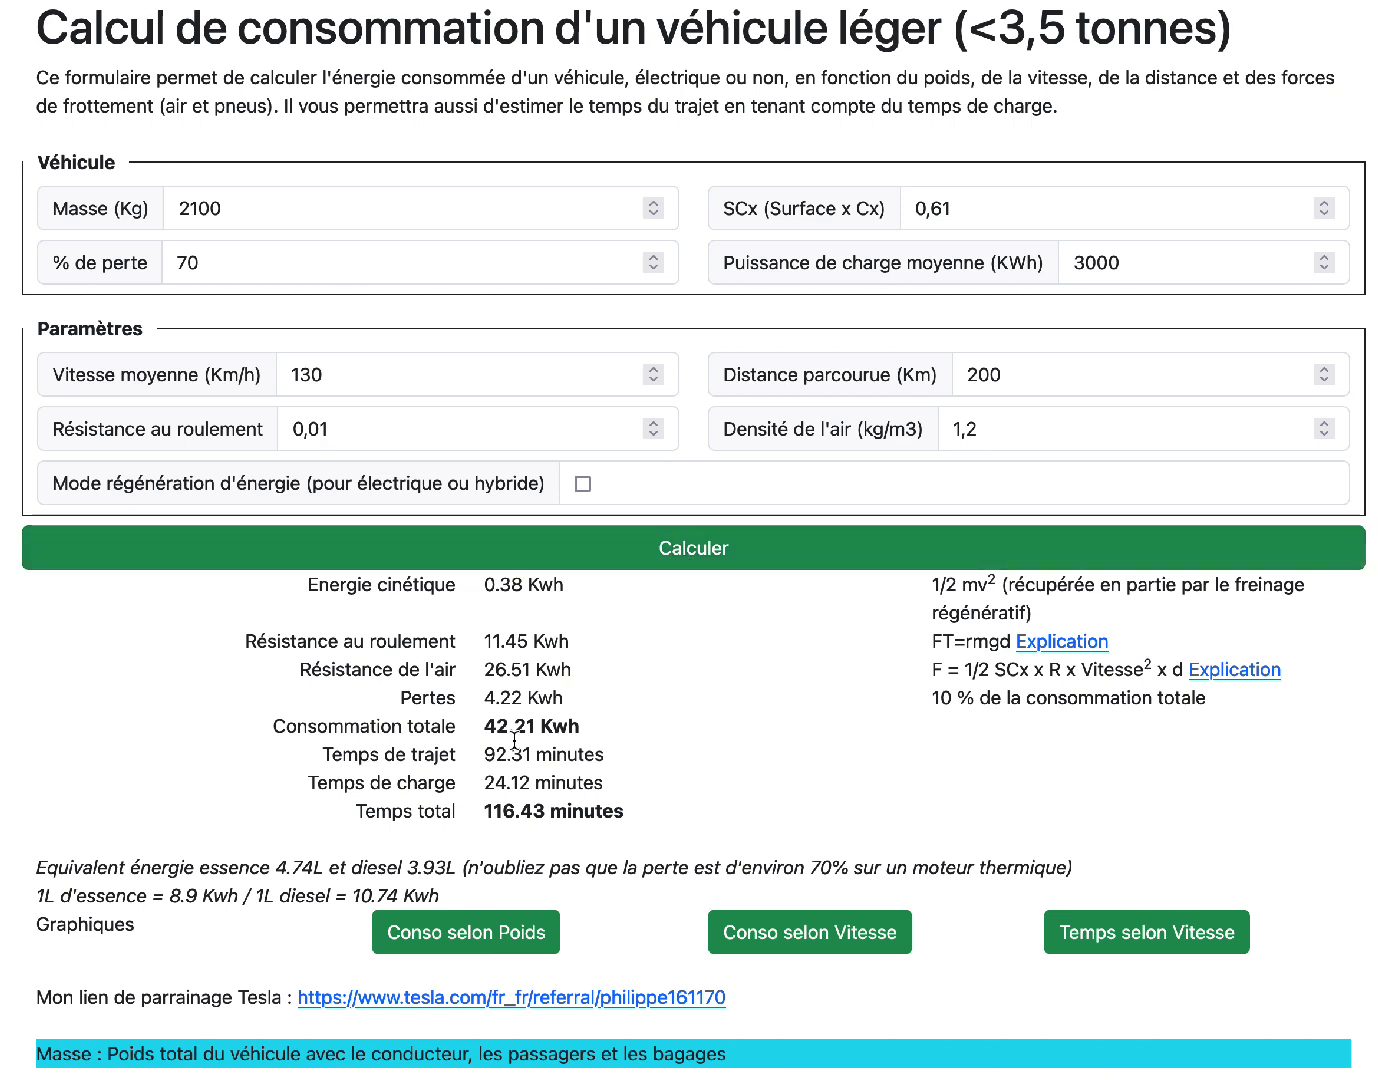
pyautogui.click(693, 557)
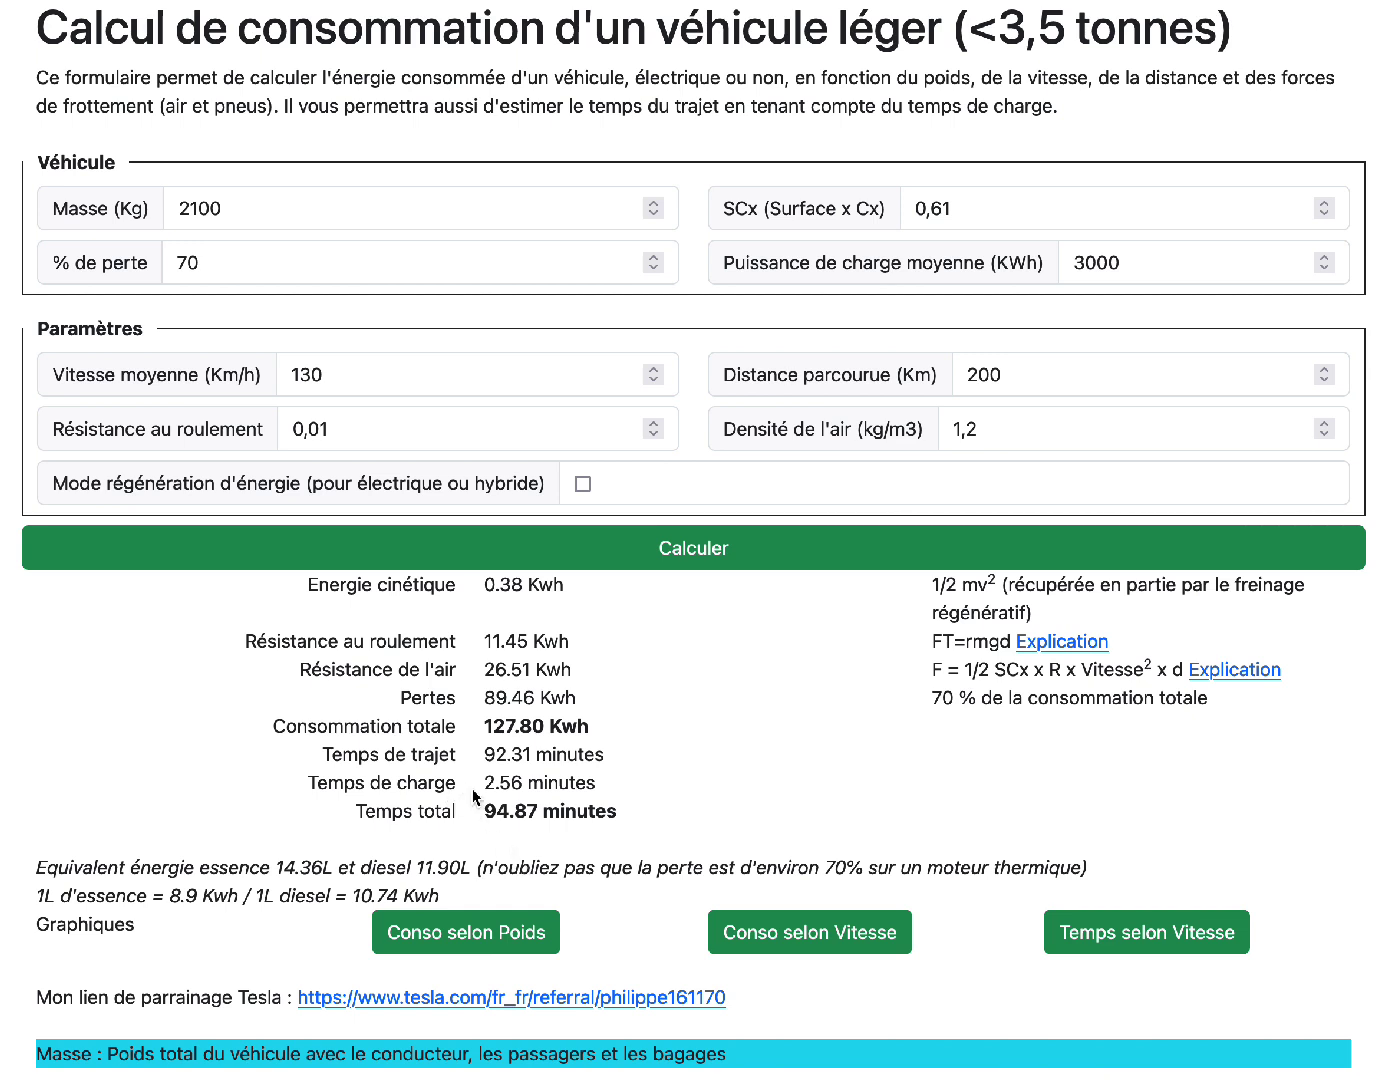
pyautogui.moveTo(479, 785); pyautogui.dragTo(552, 792)
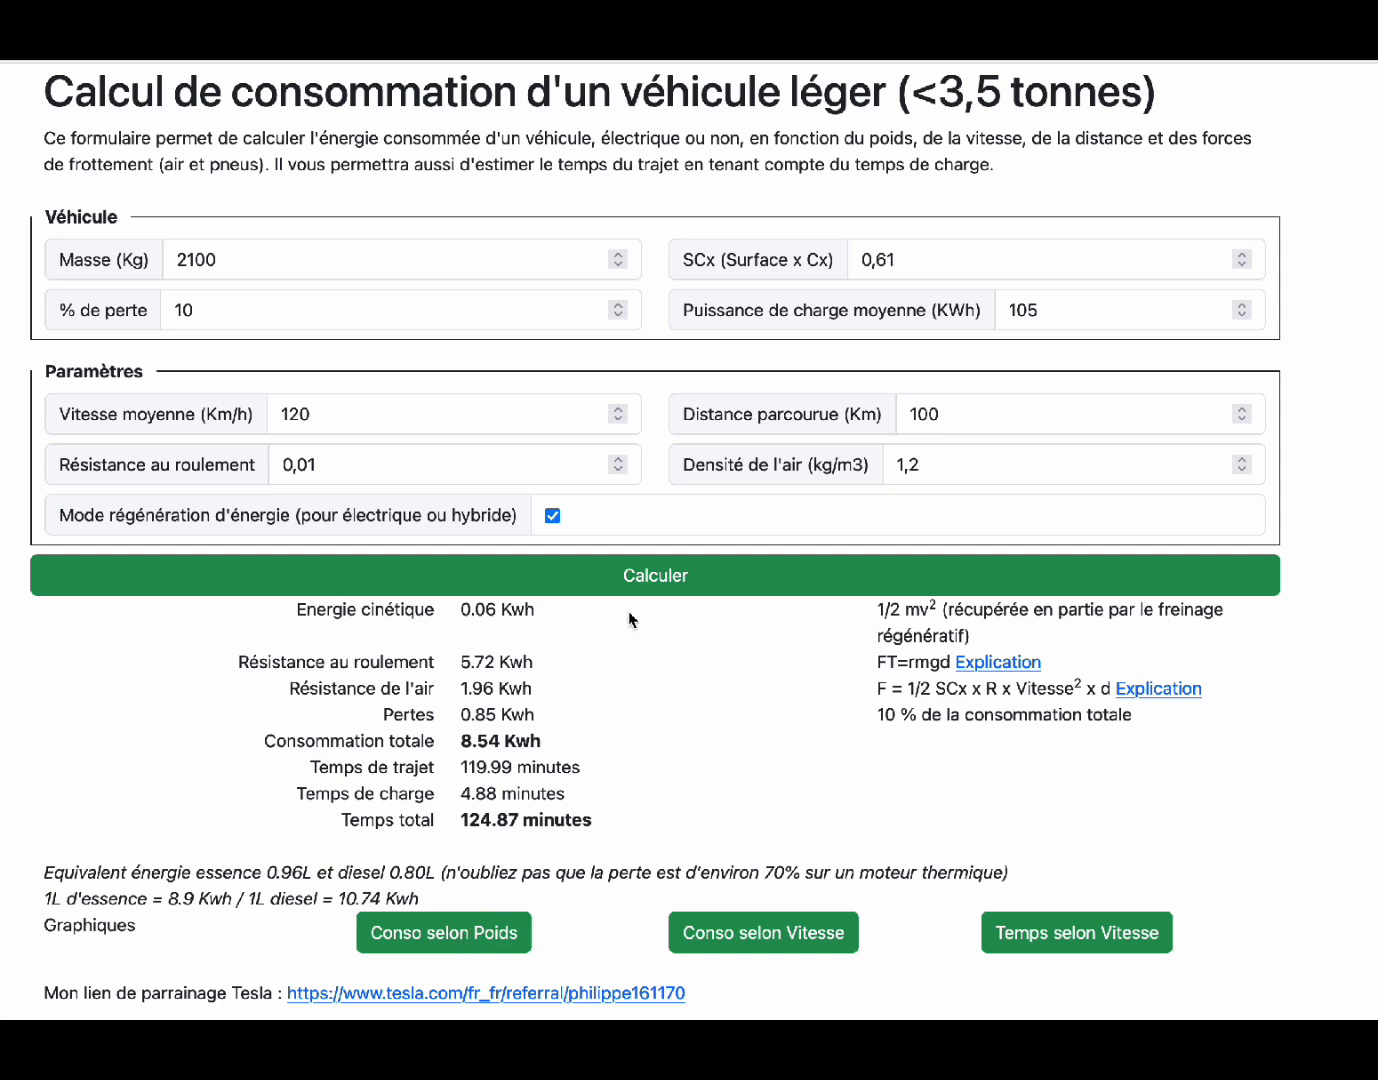
# Calculate the consumption at 120 Km/h and examine the rolling resistance and air resistance results
pyautogui.click(417, 417)
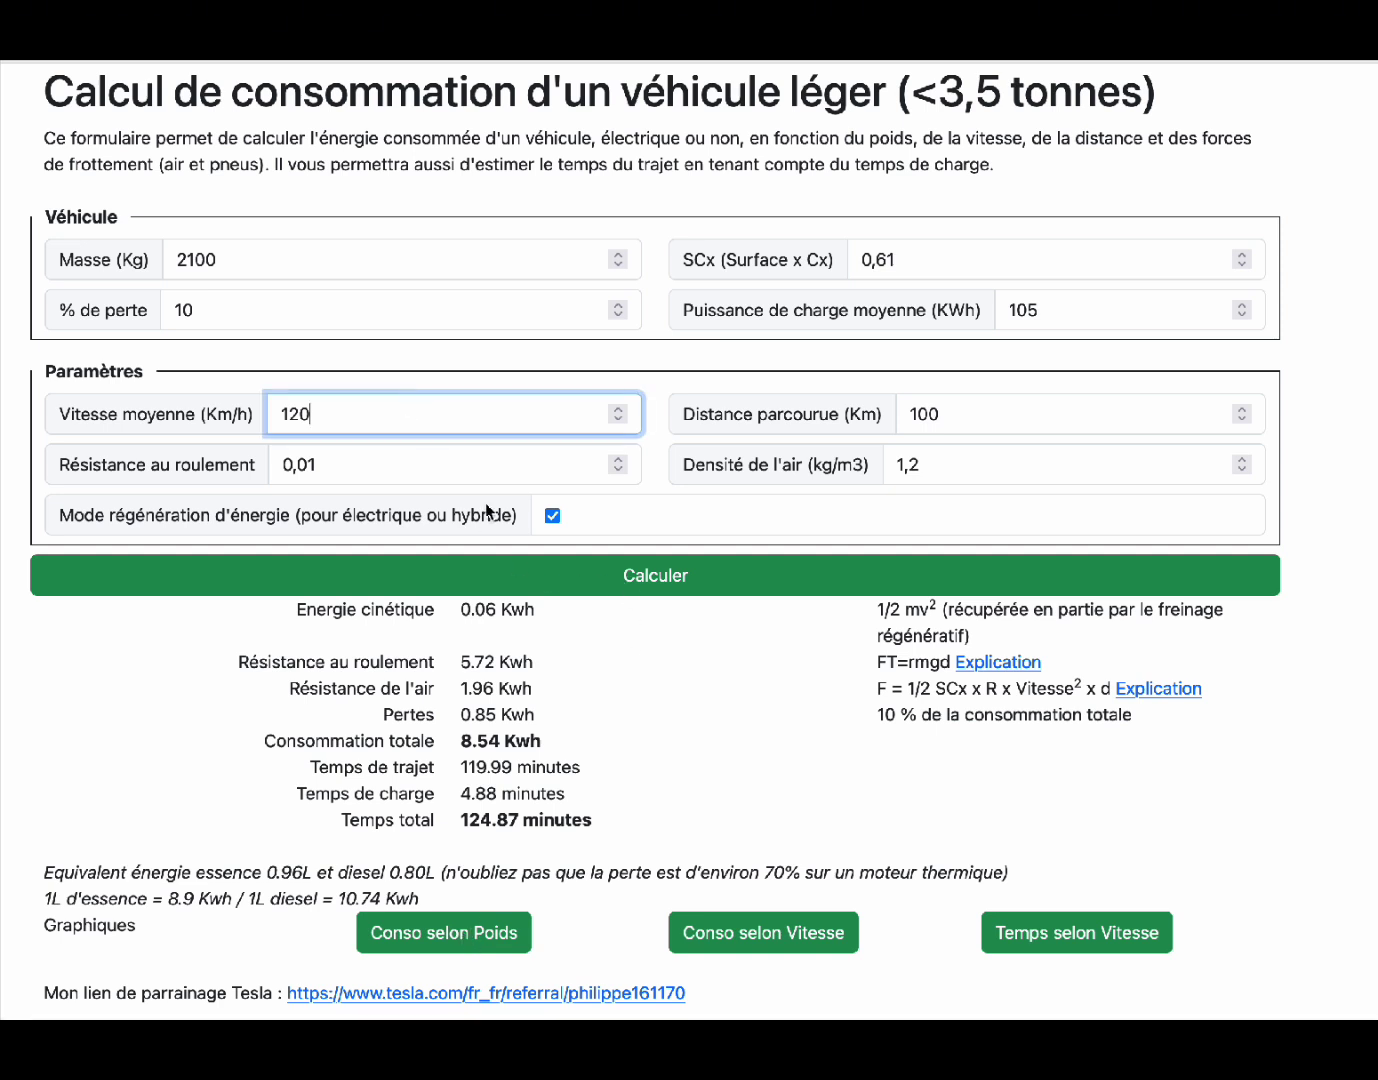
pyautogui.click(630, 576)
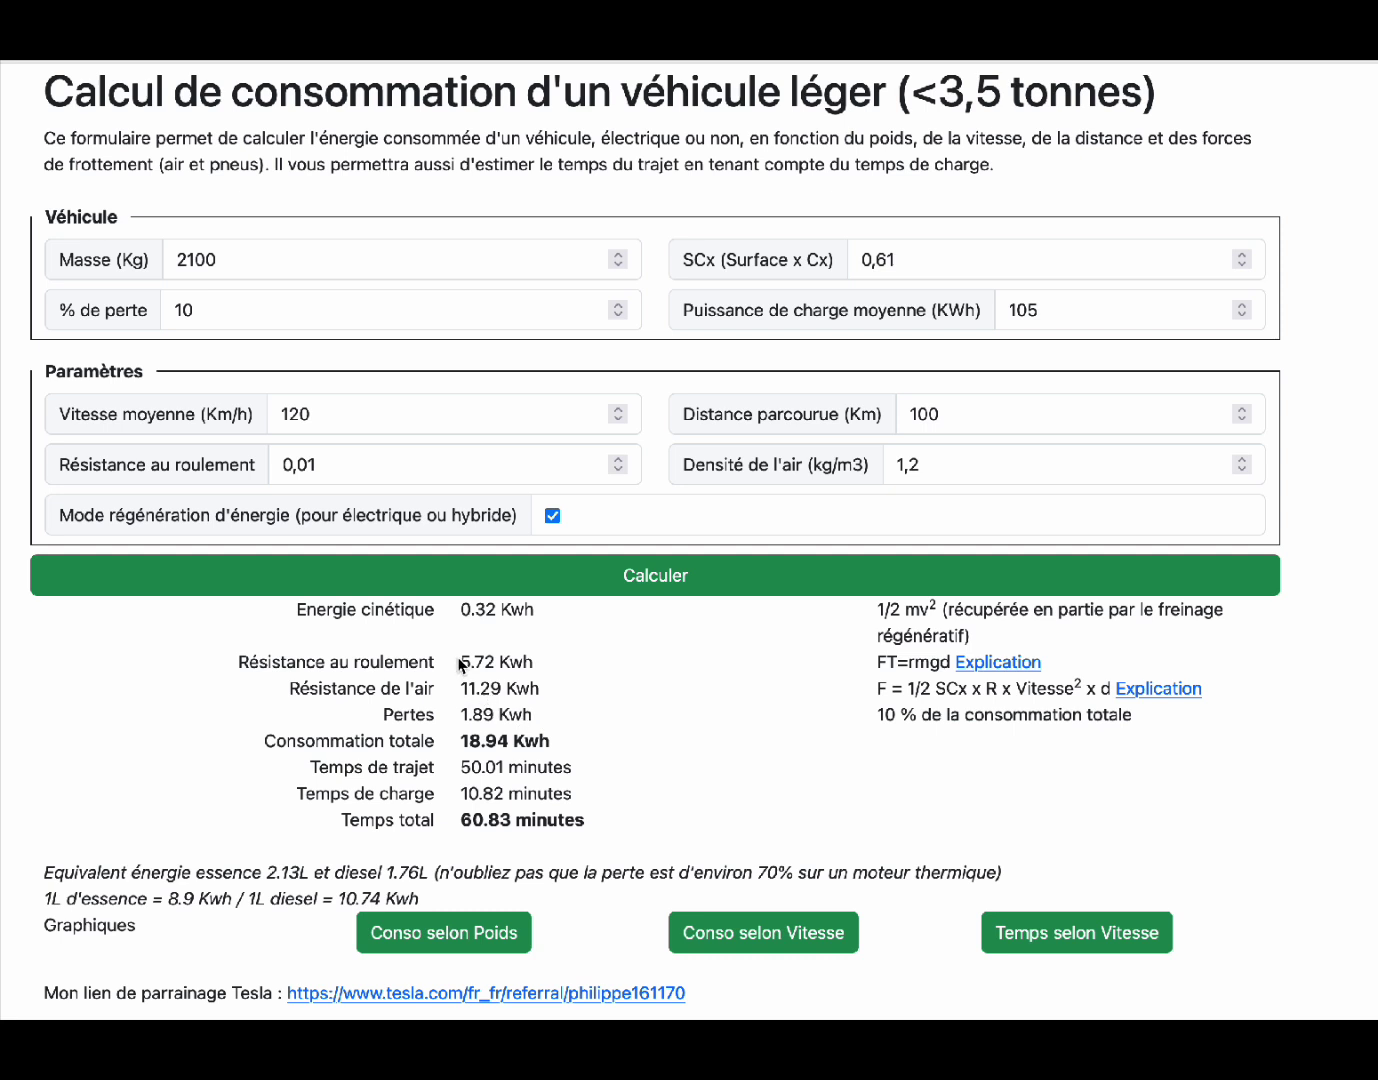
pyautogui.moveTo(462, 664); pyautogui.dragTo(540, 662)
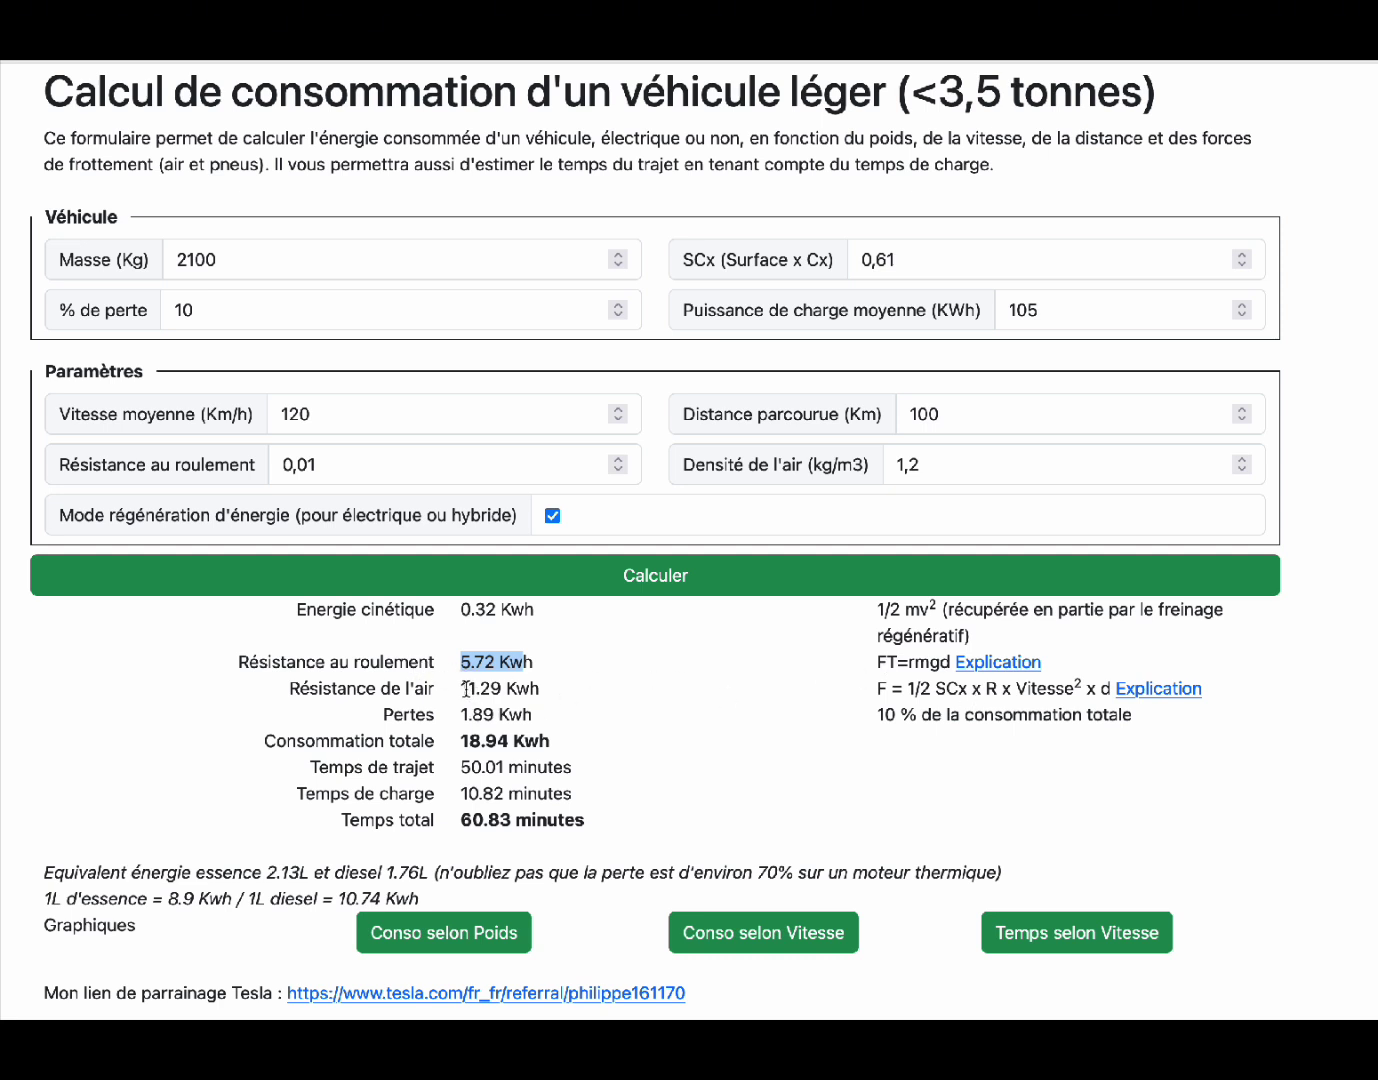
pyautogui.moveTo(464, 688); pyautogui.dragTo(500, 688)
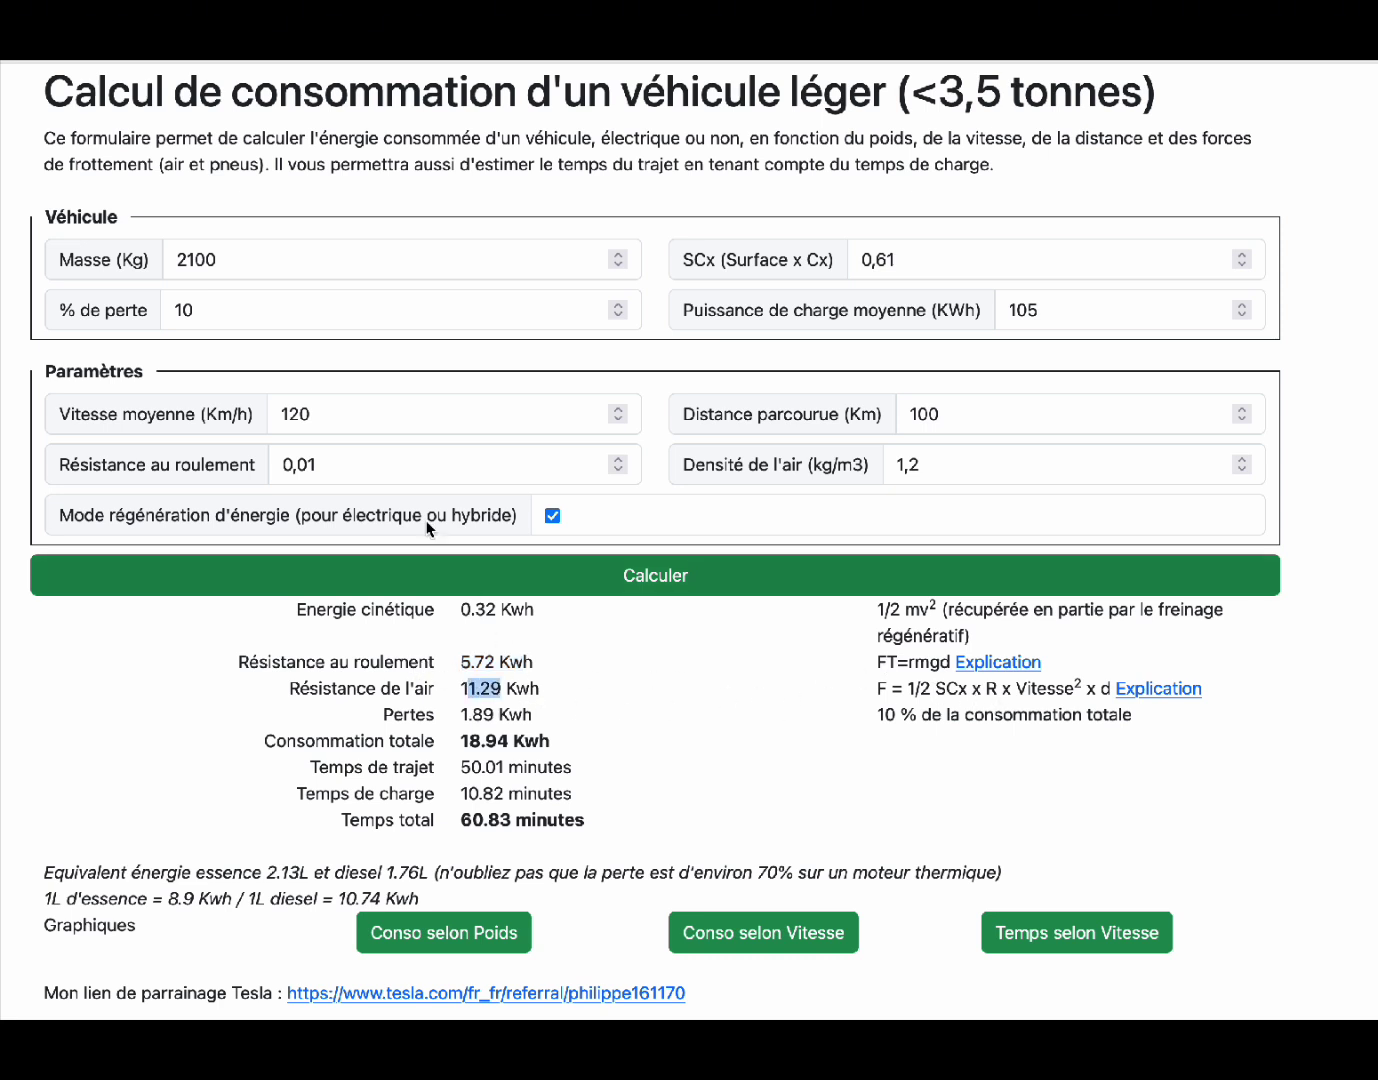
pyautogui.moveTo(472, 688); pyautogui.dragTo(465, 688)
# Open the chart of consumption by weight at 120 Km/h, examine its points and return to the form
pyautogui.click(452, 933)
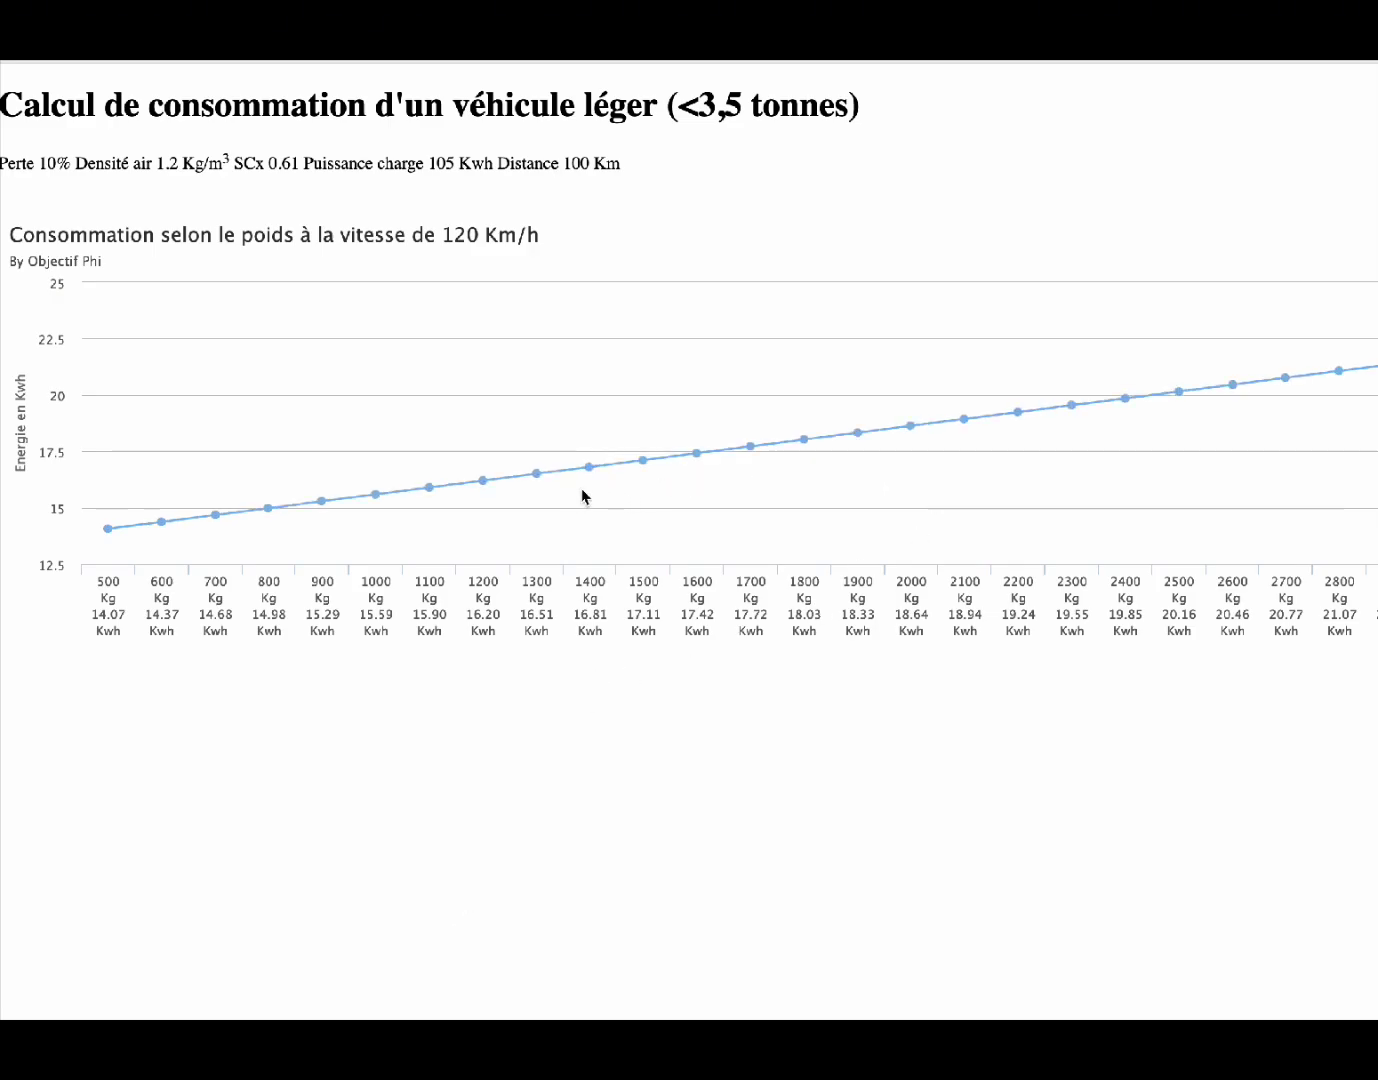
pyautogui.moveTo(591, 478)
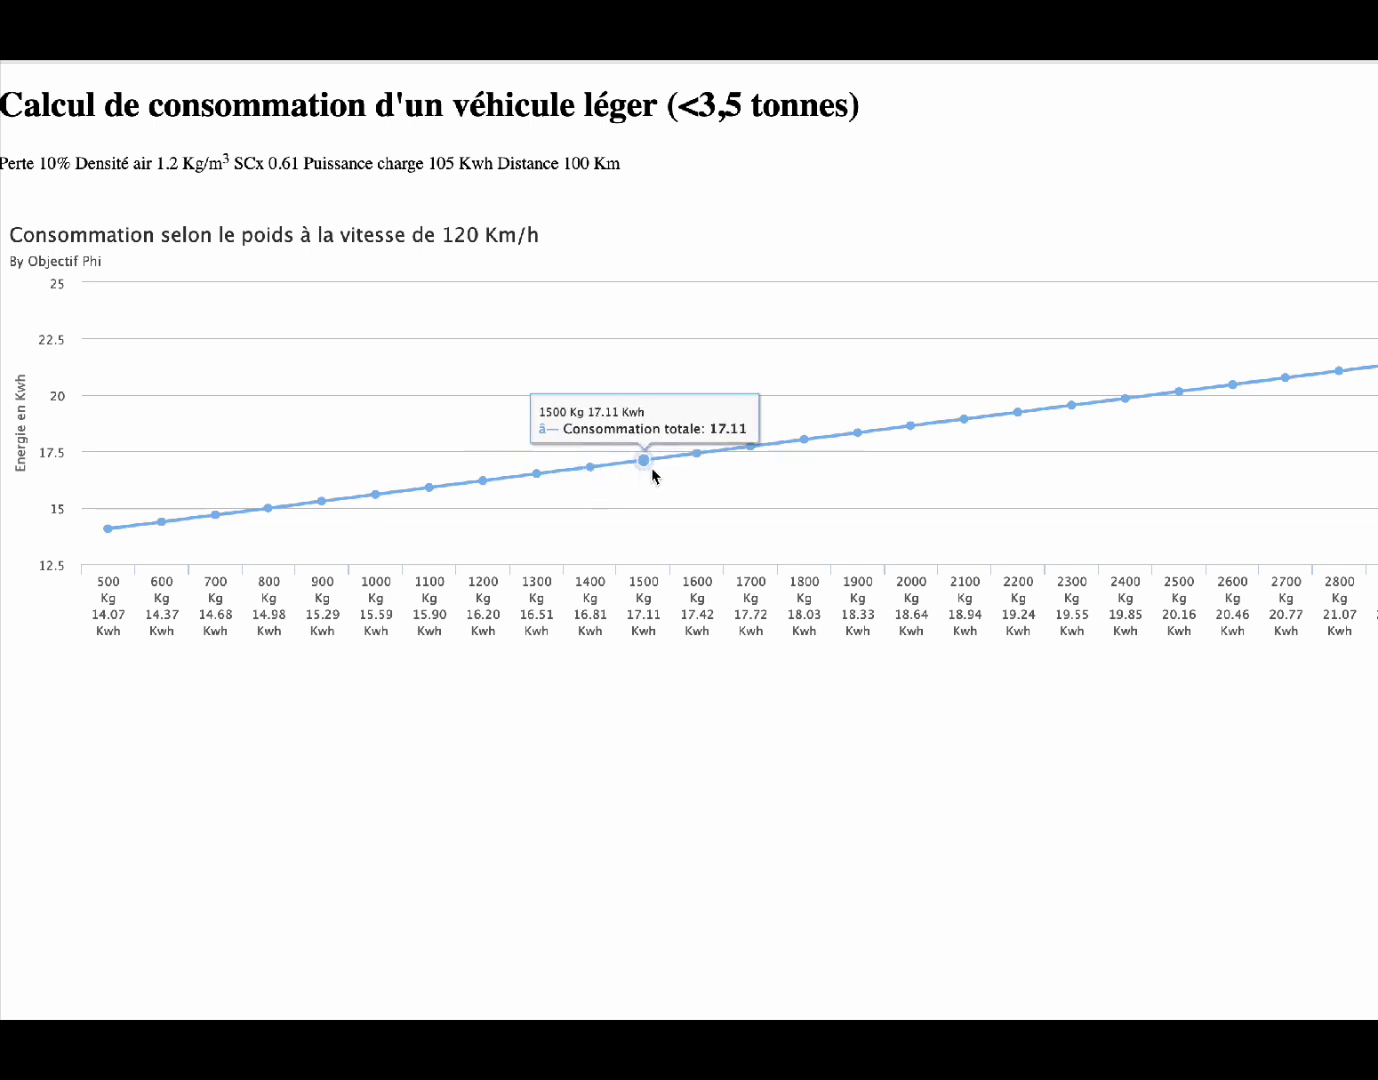
pyautogui.moveTo(699, 469)
pyautogui.moveTo(760, 461)
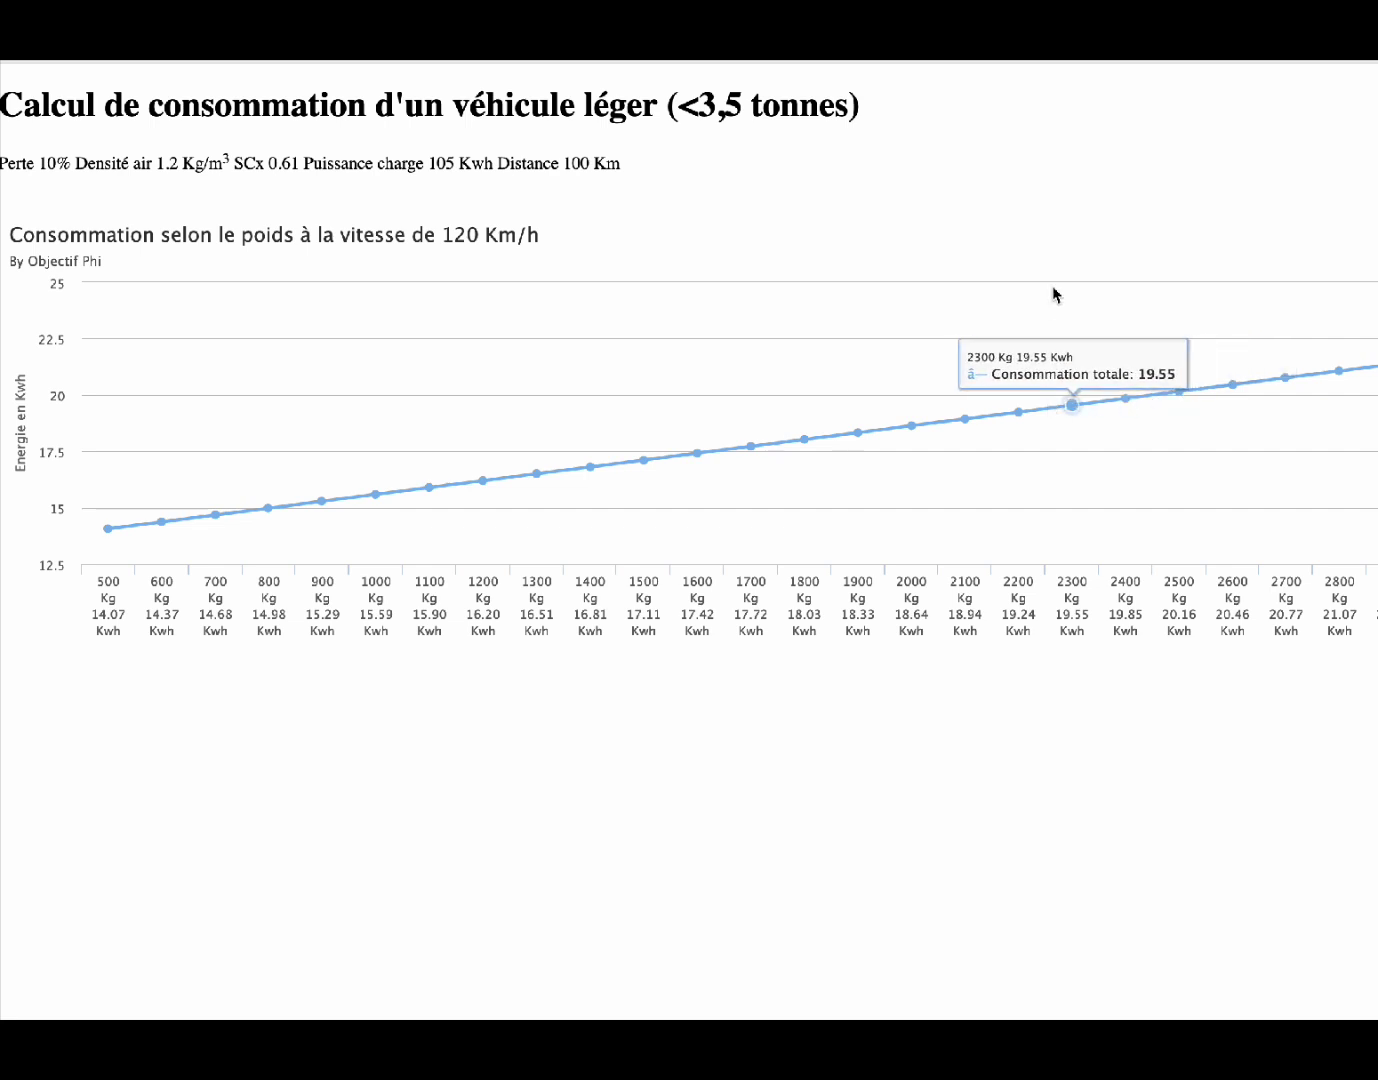
pyautogui.click(1325, 58)
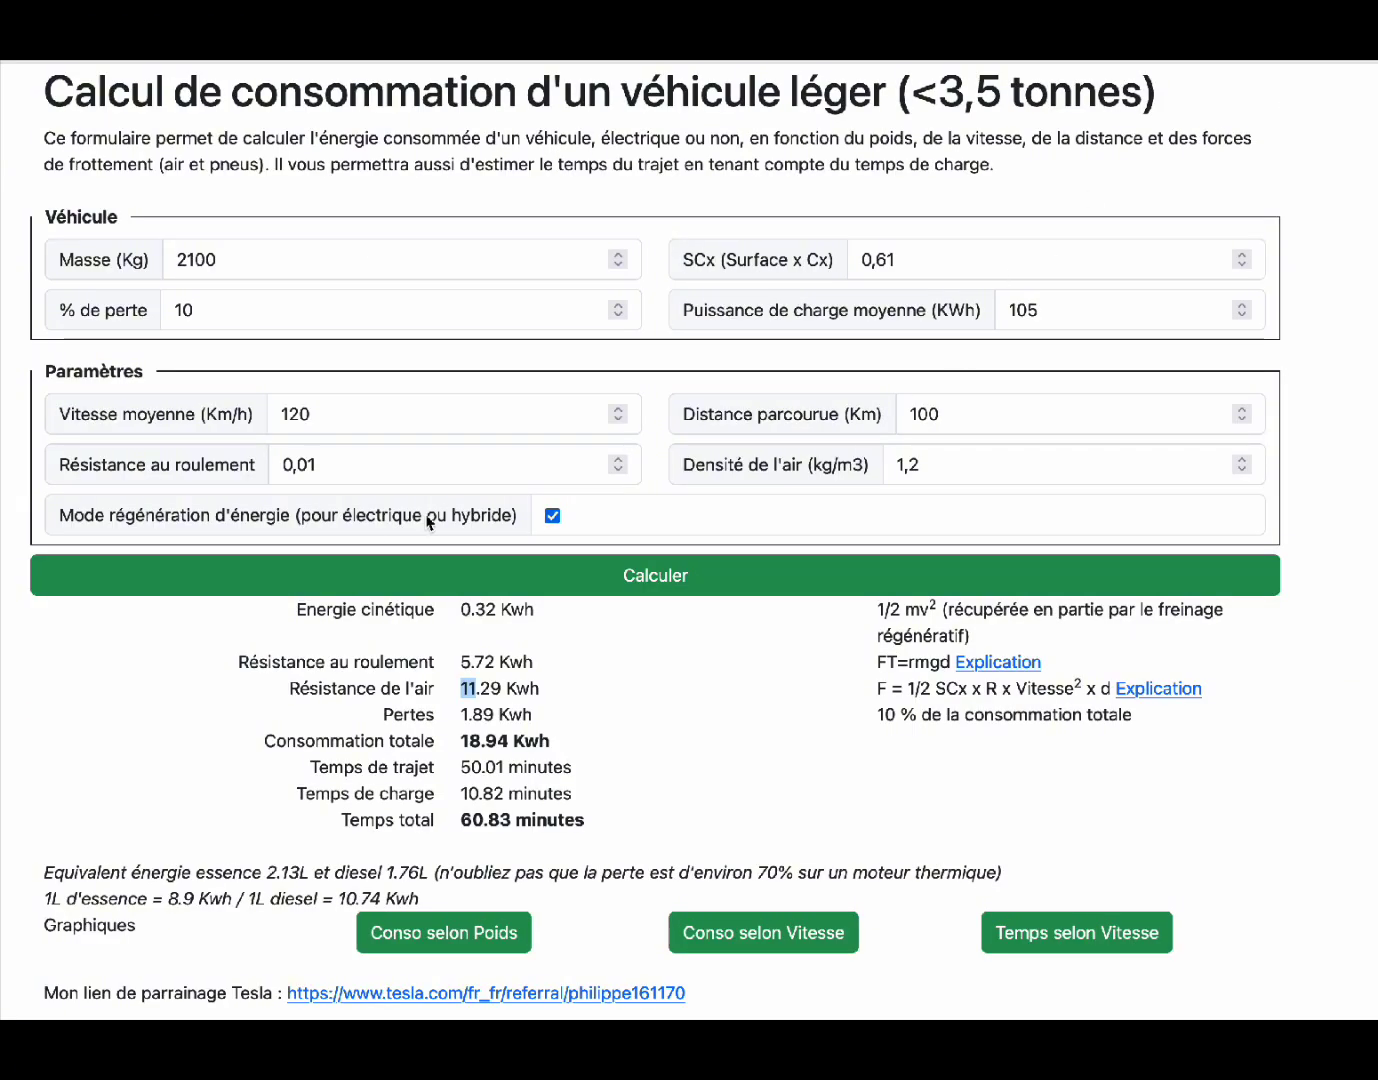
# Set the average speed to 50 Km/h, recalculate and examine the rolling resistance and air resistance results
pyautogui.doubleClick(336, 410)
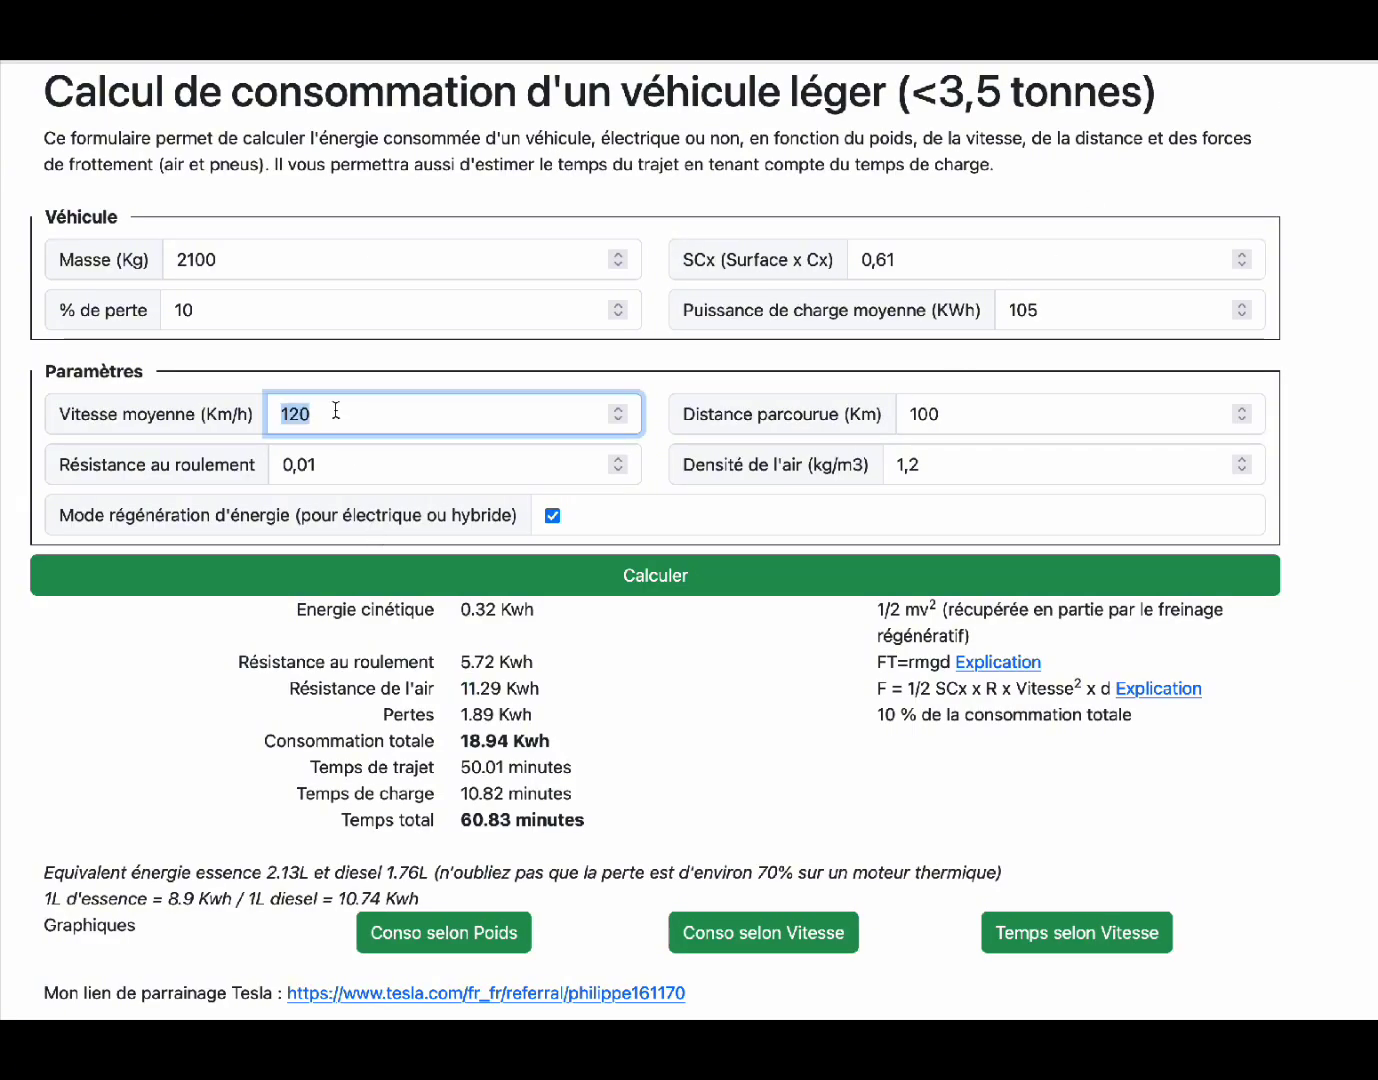
pyautogui.write('50')
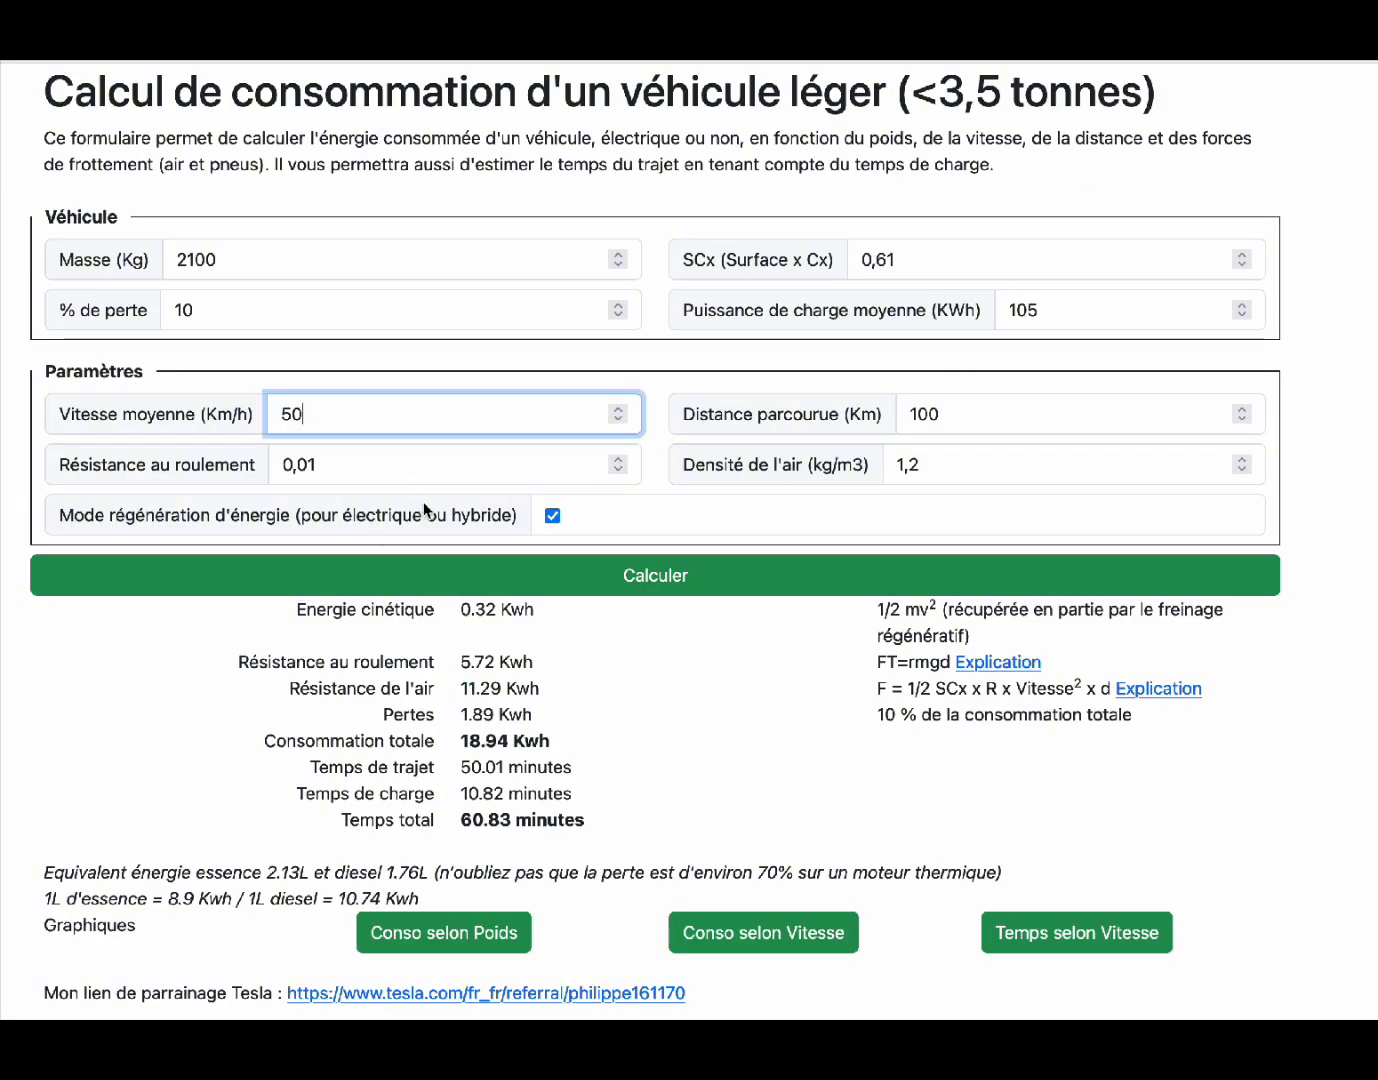
pyautogui.click(600, 580)
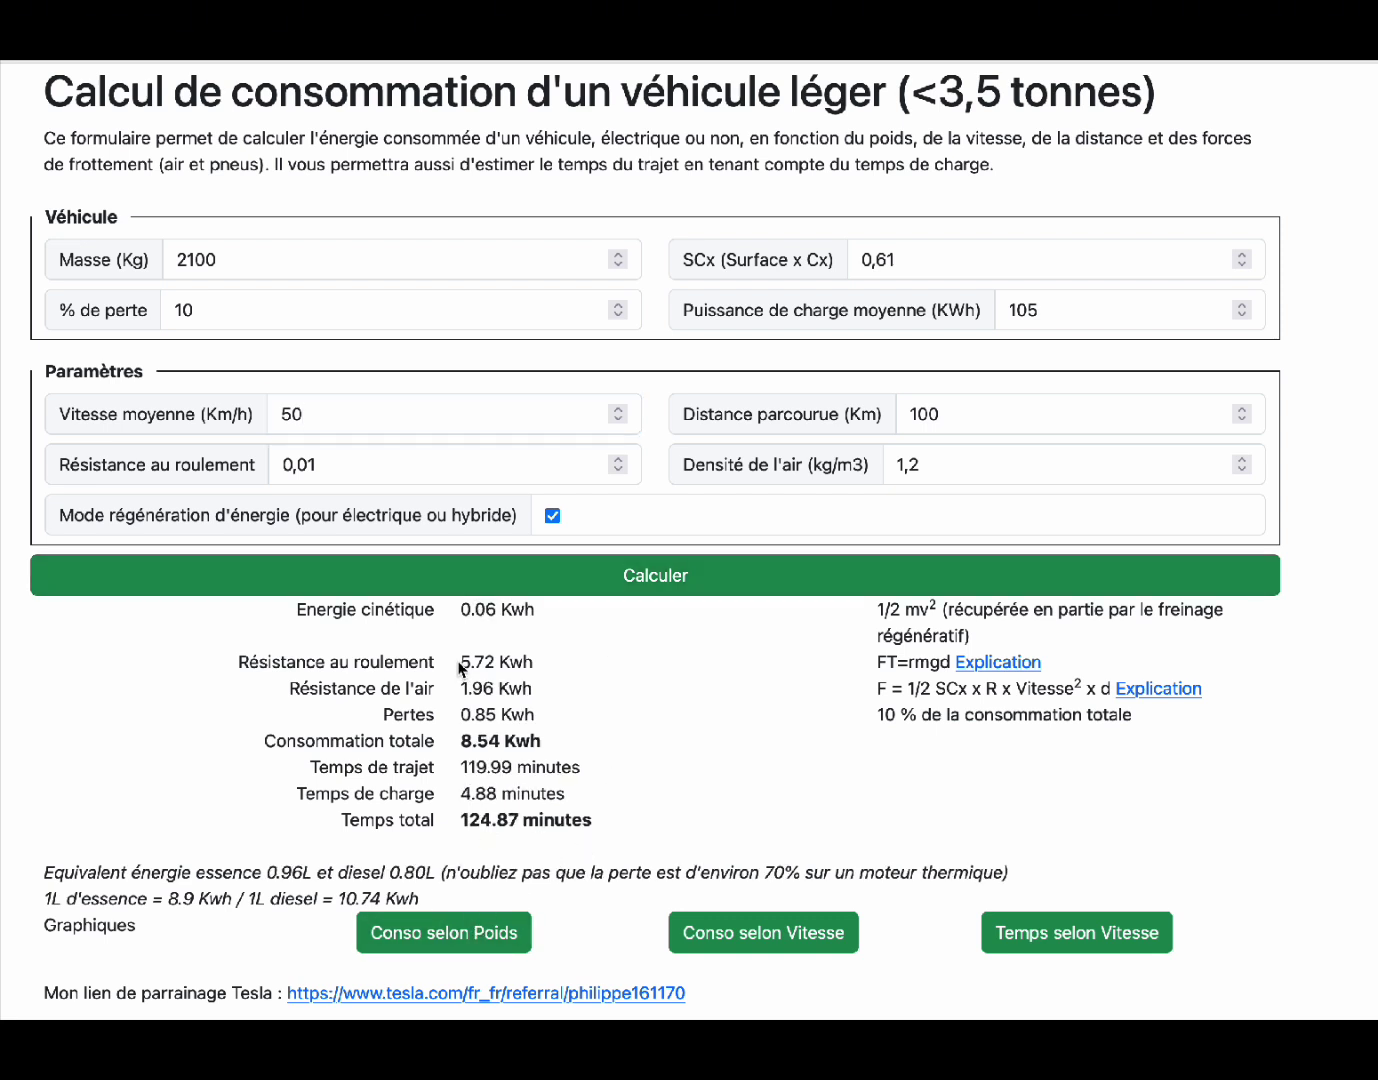
pyautogui.moveTo(460, 662); pyautogui.dragTo(524, 662)
pyautogui.moveTo(446, 696); pyautogui.dragTo(542, 690)
# Open the chart of consumption by weight at 50 Km/h and examine the consumption at several vehicle weights
pyautogui.click(470, 942)
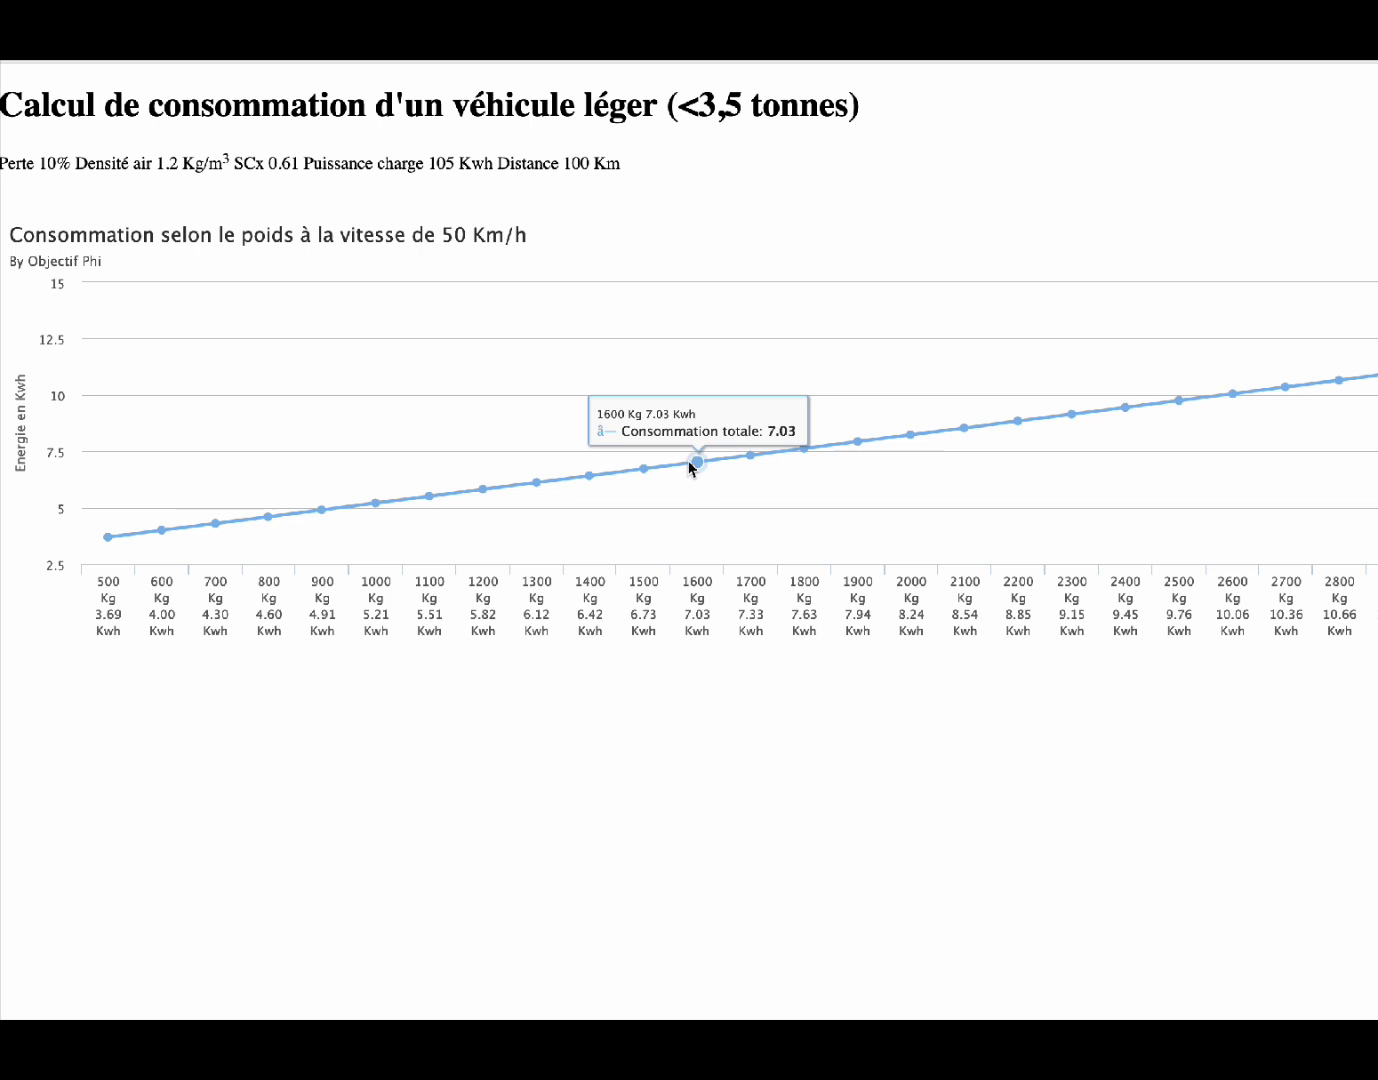
pyautogui.moveTo(952, 436)
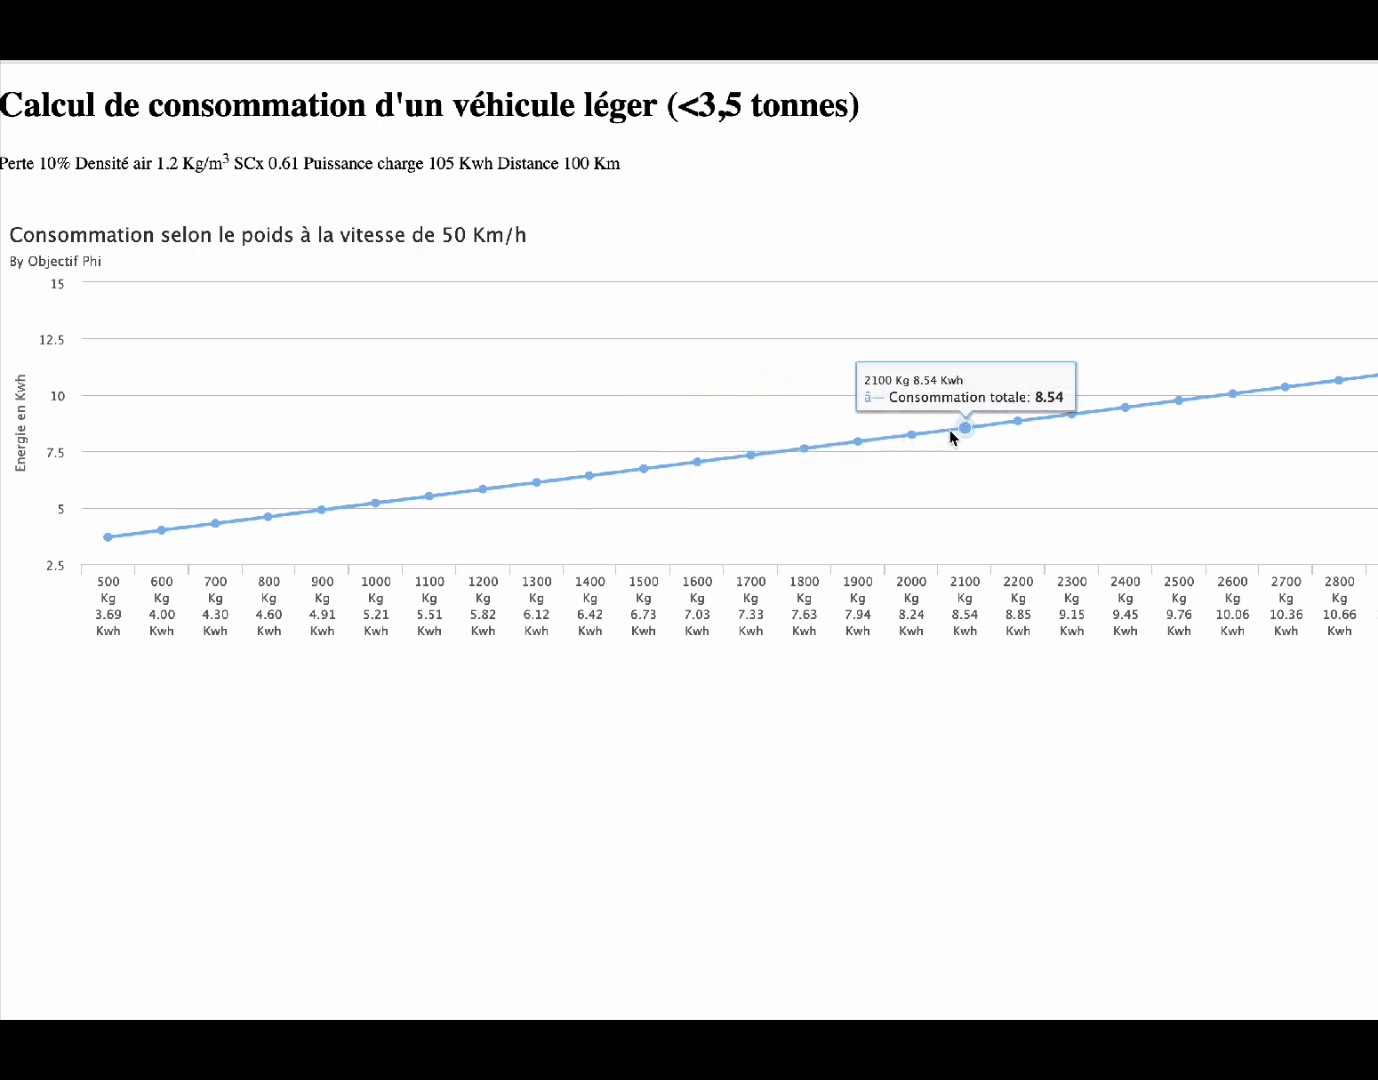
pyautogui.moveTo(1190, 402)
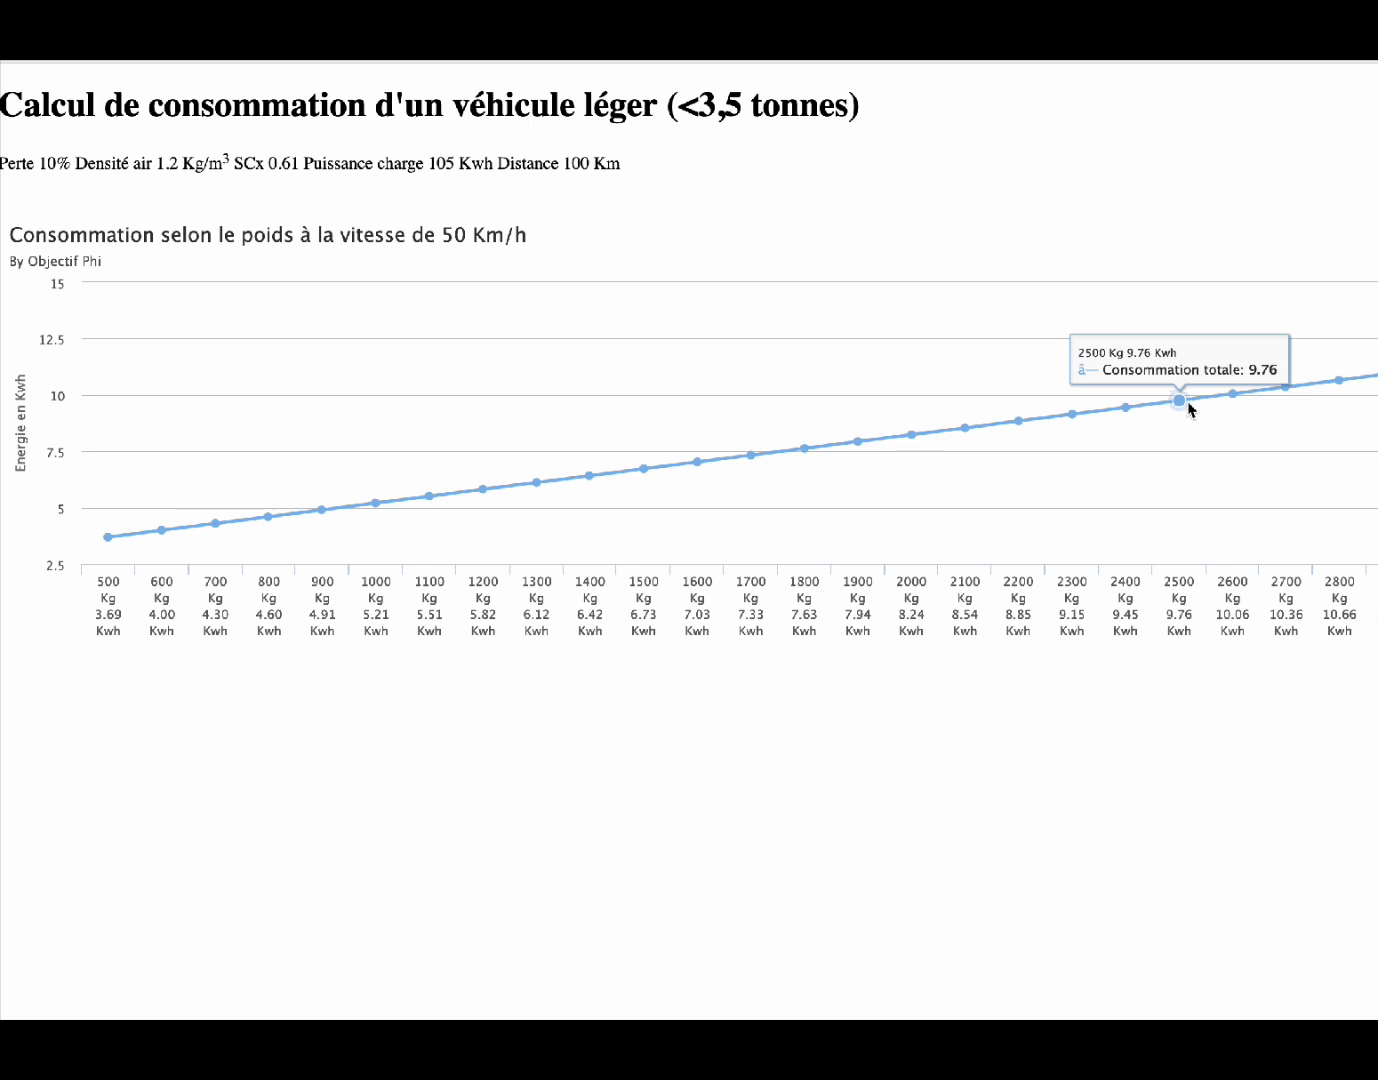
pyautogui.moveTo(537, 450)
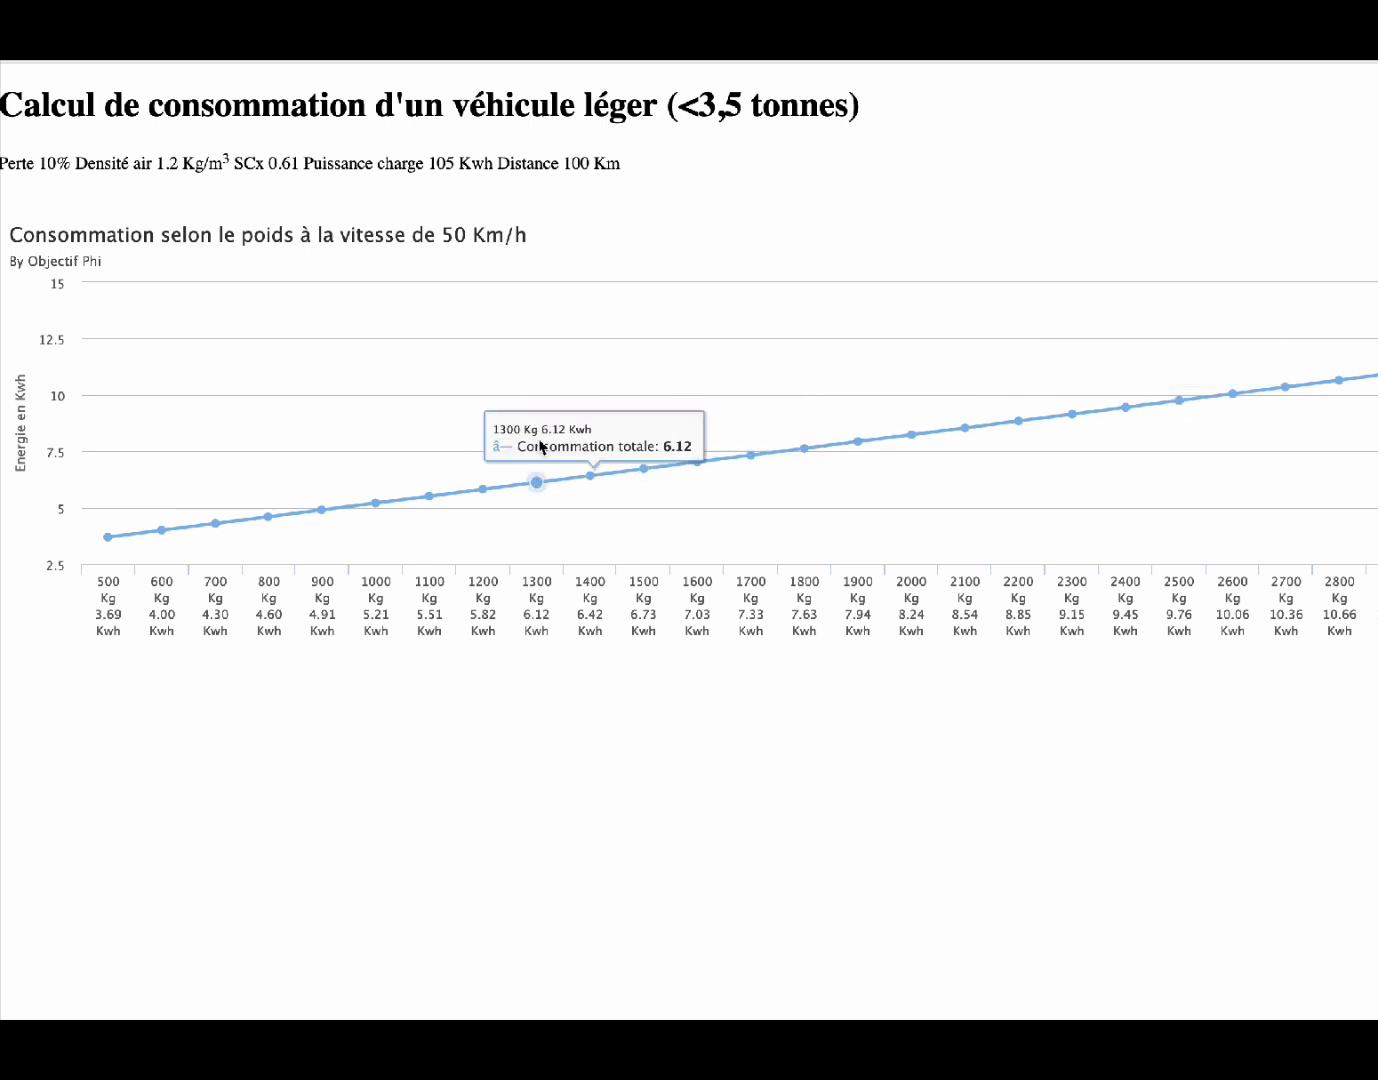